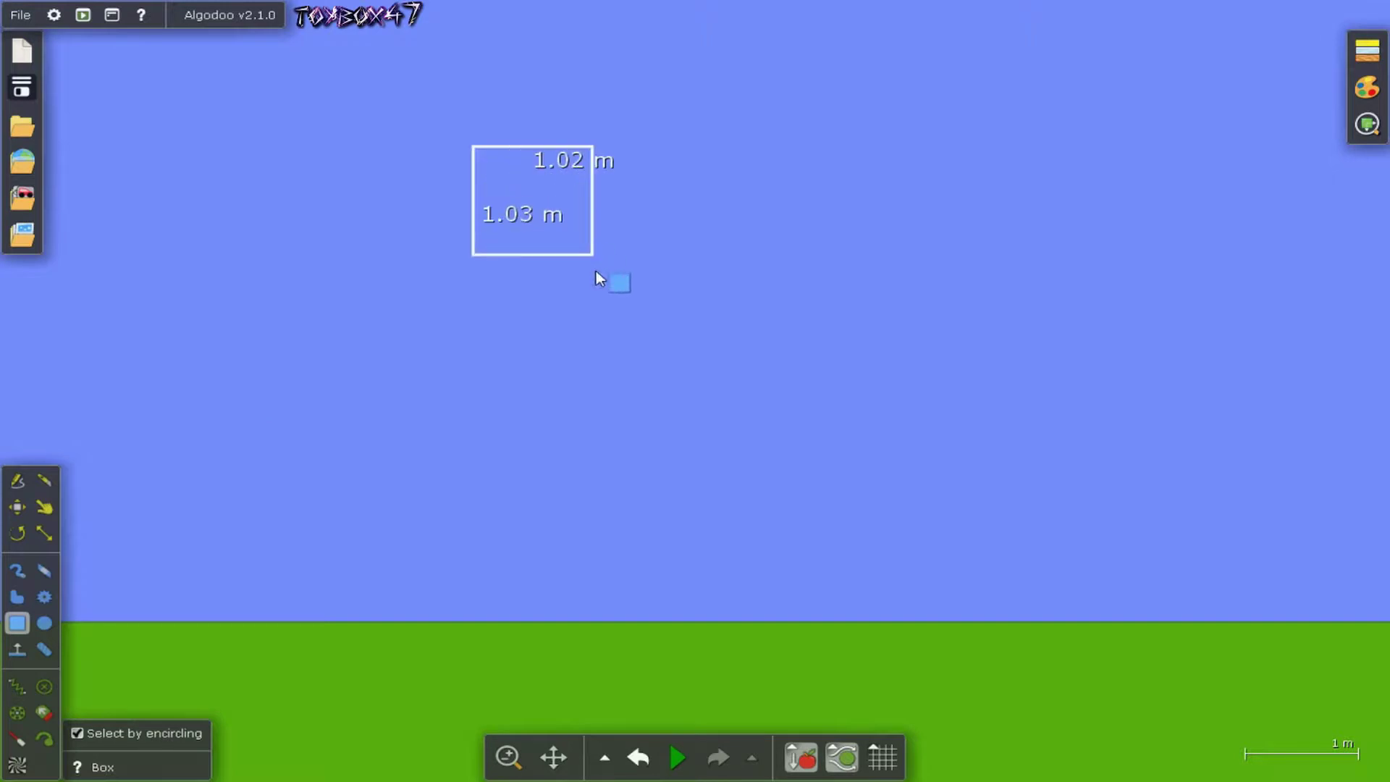
Draw a rectangular box in the air above the ground and a larger circle beside it
mouse_move(596, 274)
left_mouse_down()
mouse_move(674, 361)
mouse_move(802, 389)
mouse_move(814, 417)
left_mouse_up()
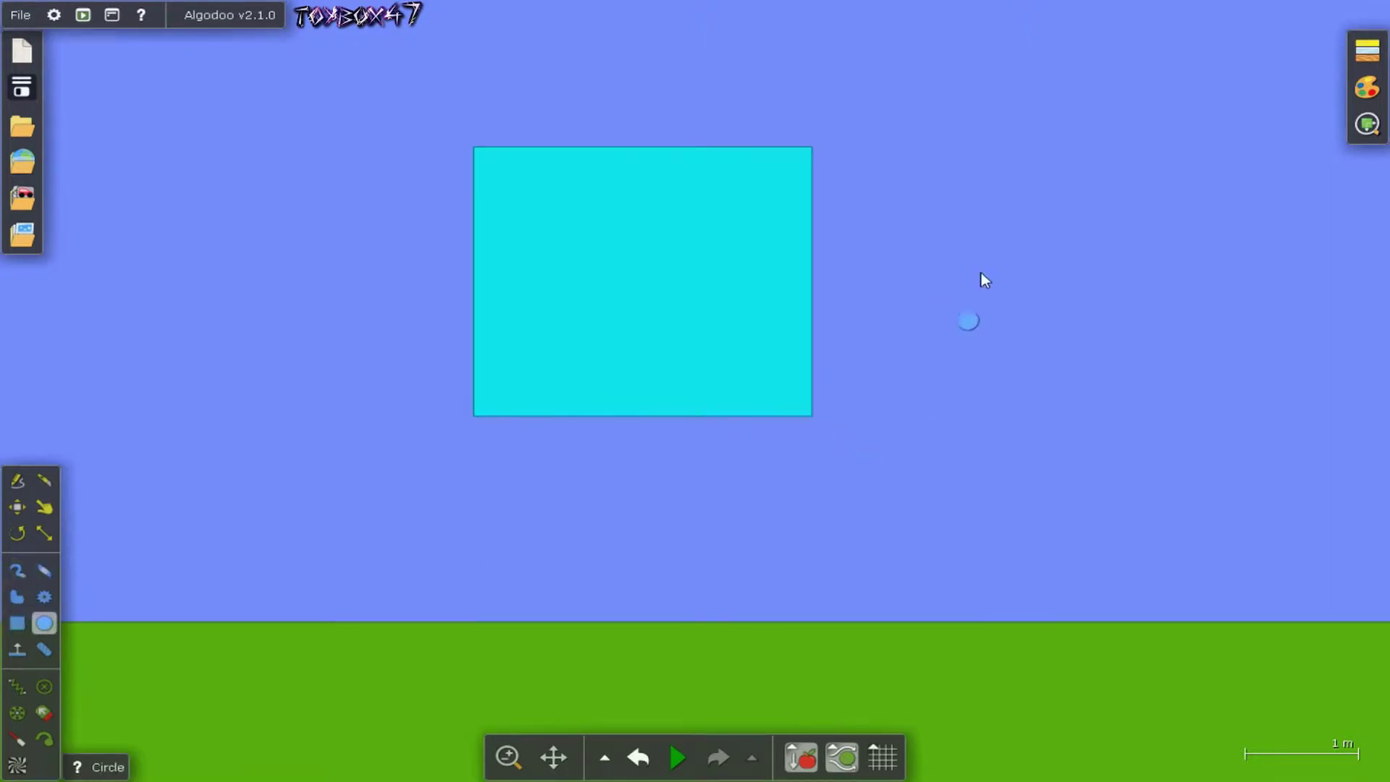
left_click_drag(1042, 245, 909, 406)
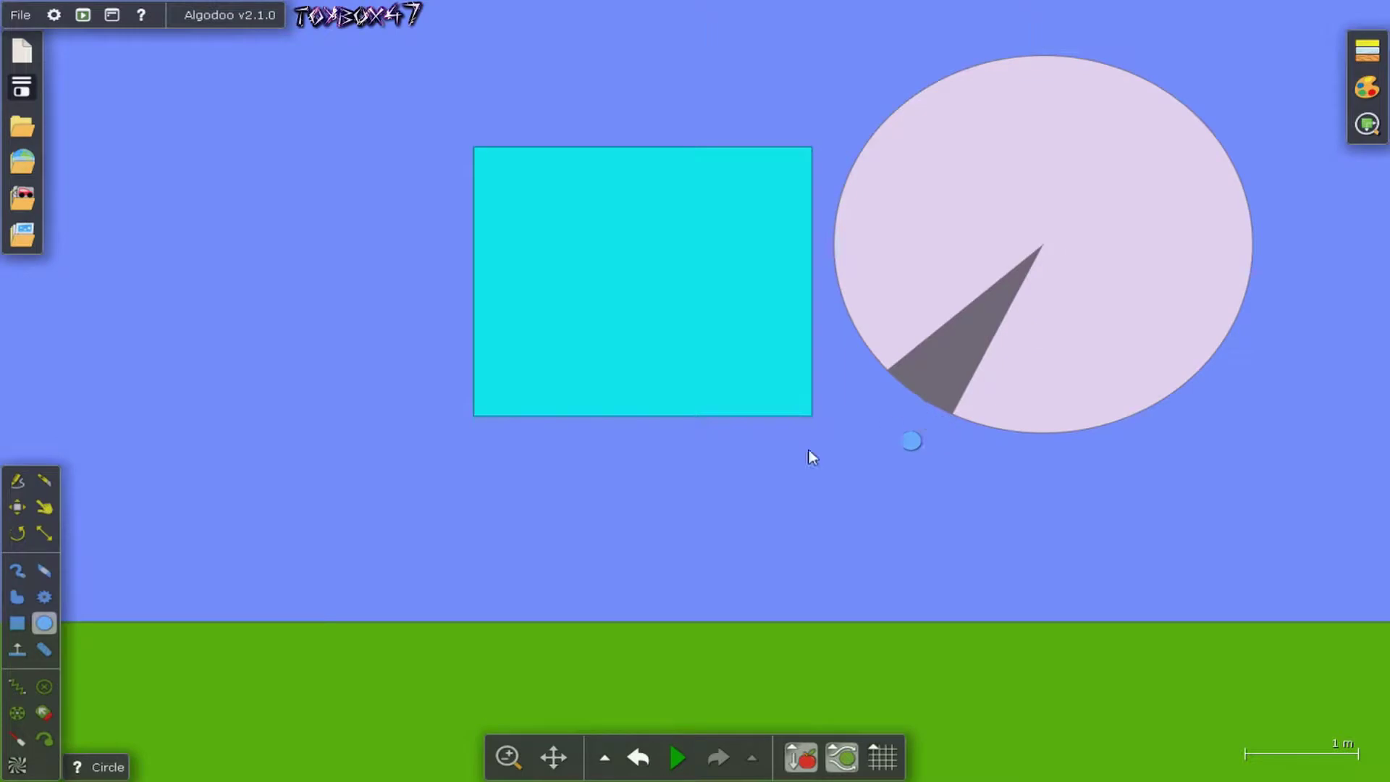
Paint an irregular freehand shape on the free side of the box using a 0.60 m brush
left_click(10, 573)
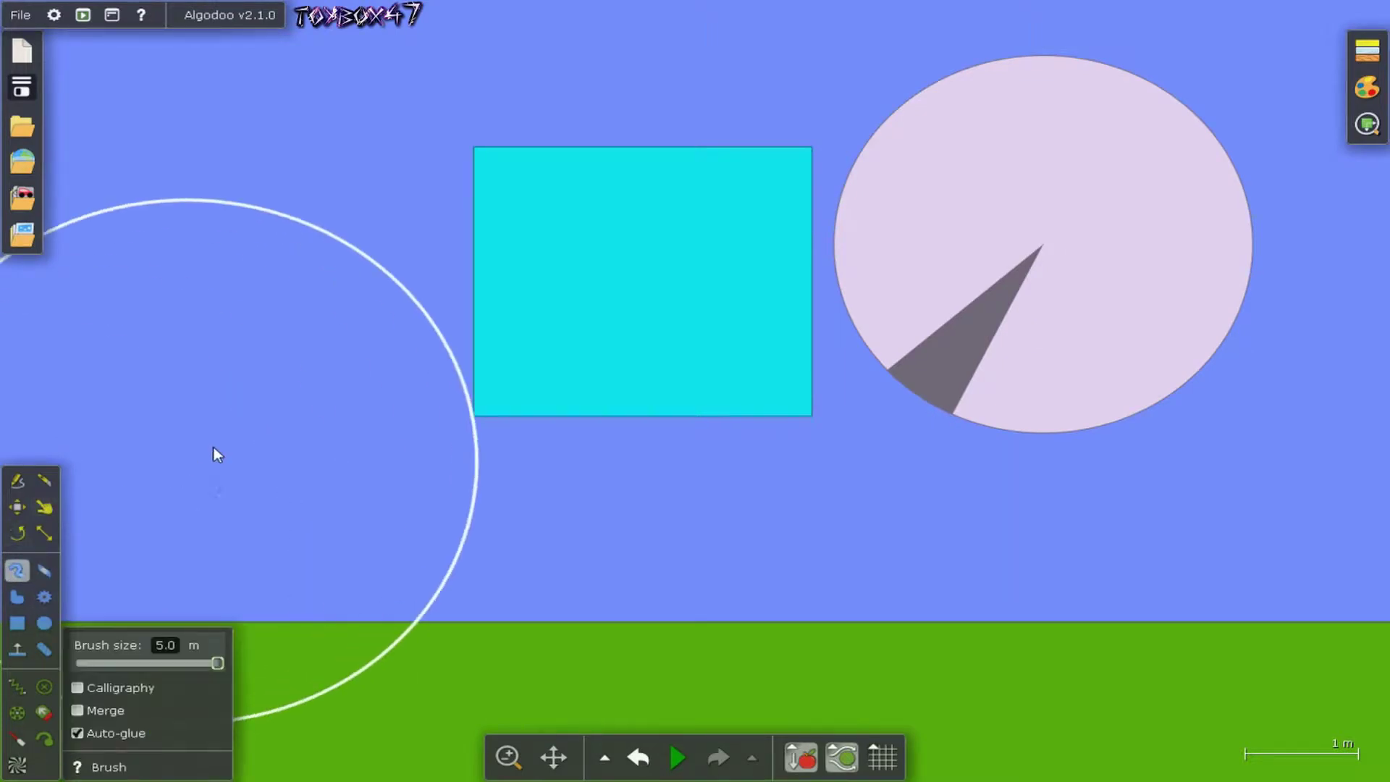
left_click_drag(216, 663, 180, 664)
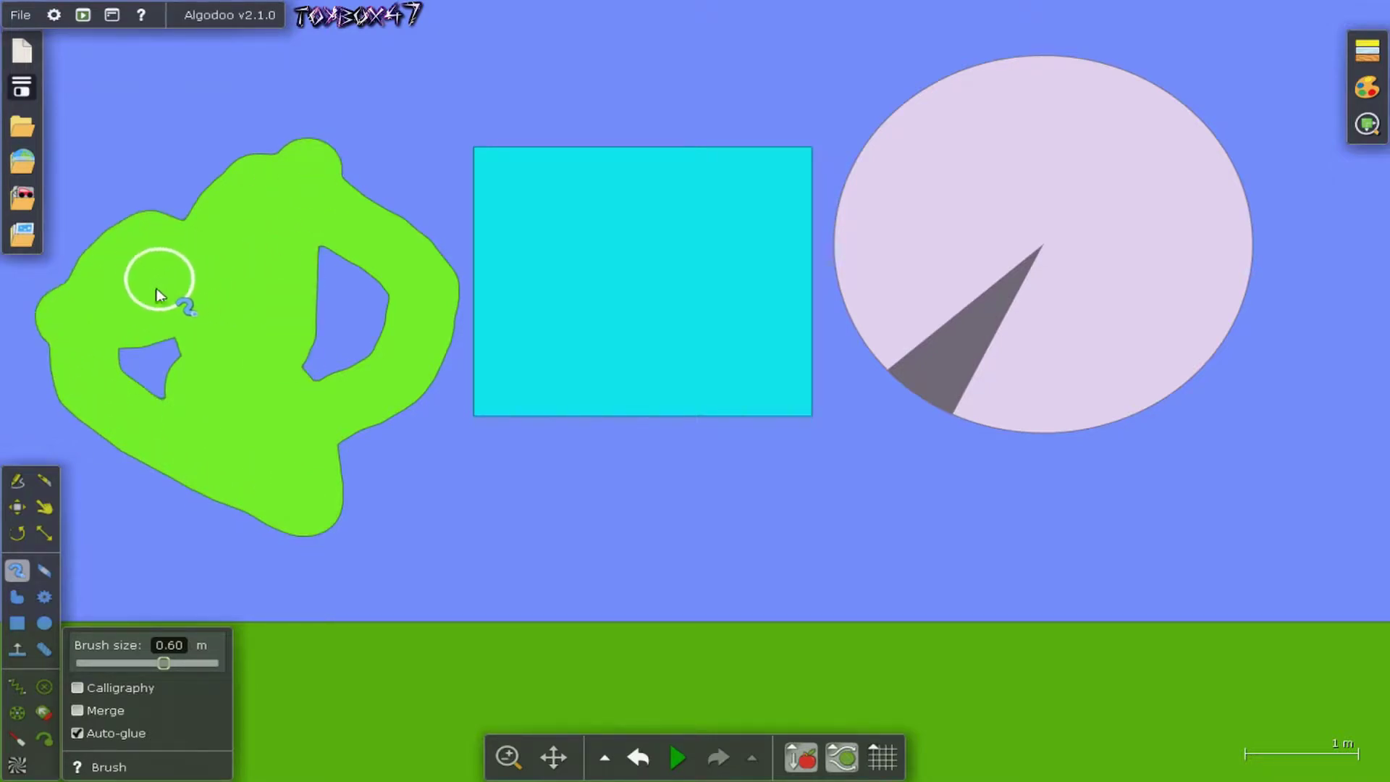
Run the simulation and move the freehand shape, the box and the circle around with the Drag tool
left_click(40, 510)
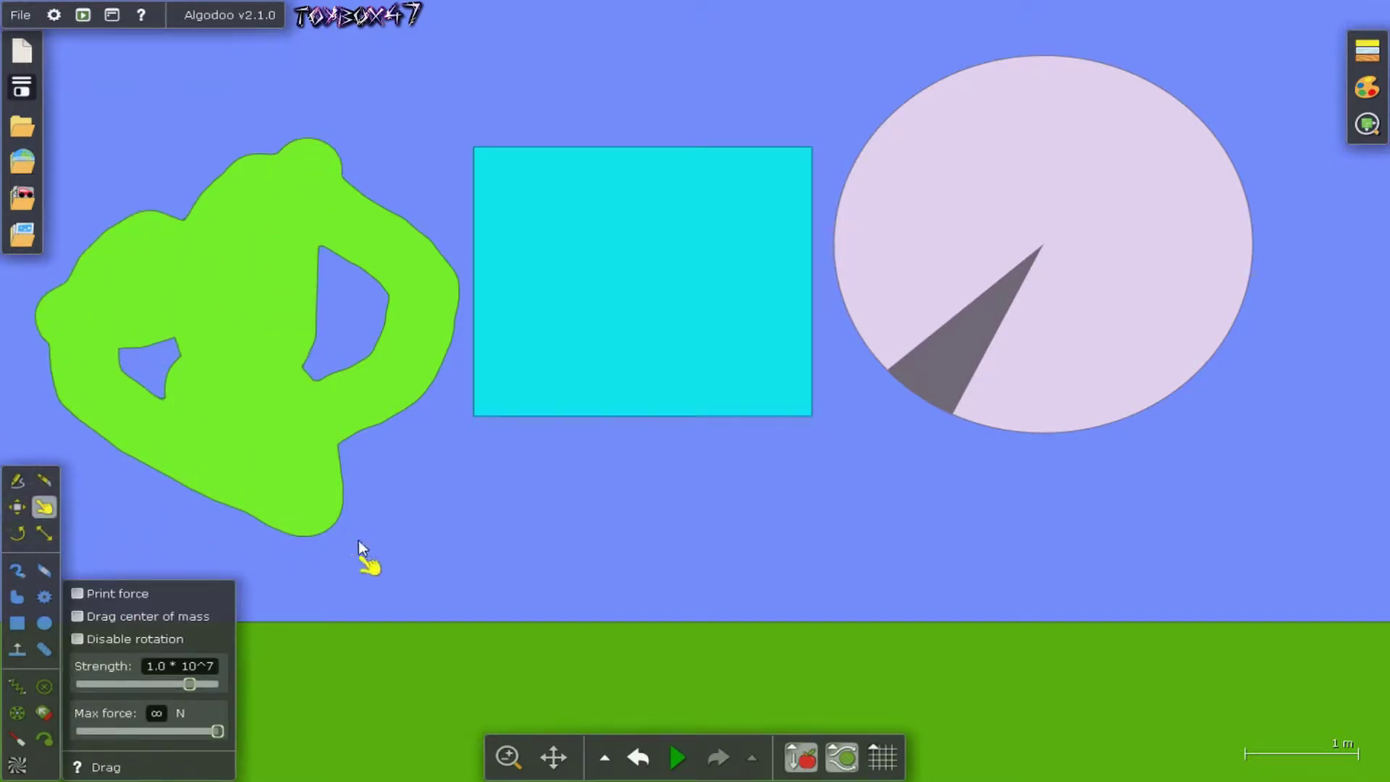
left_click(678, 759)
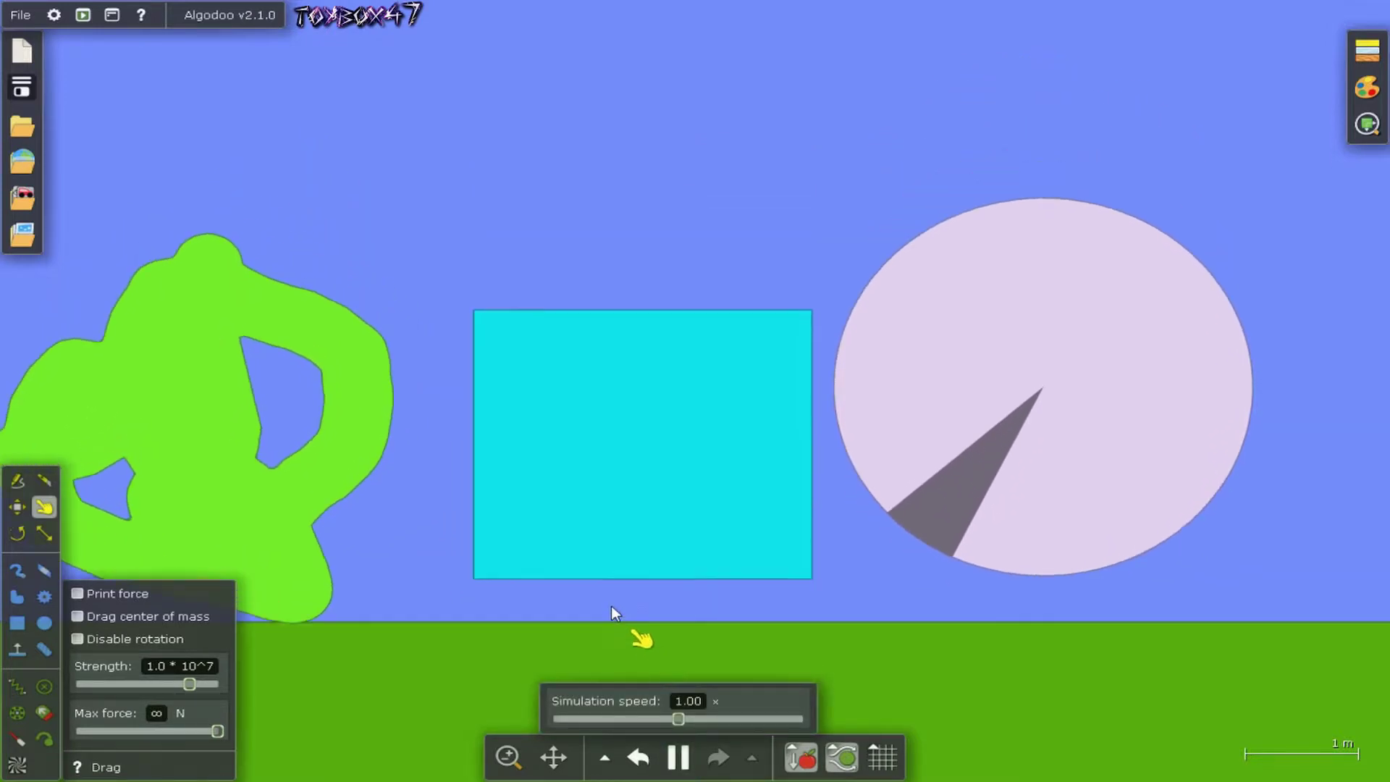
scroll(410, 225, "down", 2)
left_click_drag(332, 220, 525, 254)
left_click_drag(433, 493, 396, 285)
left_click_drag(1163, 459, 589, 387)
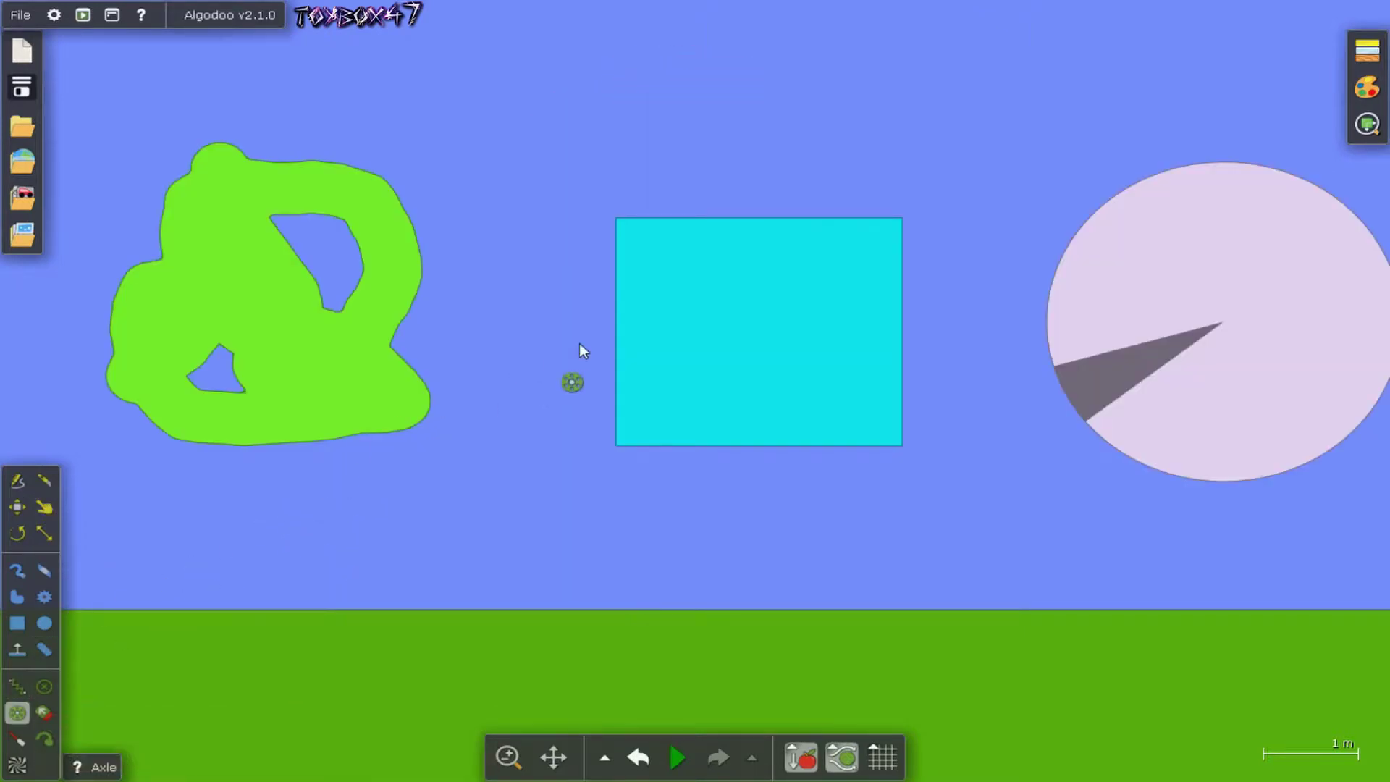
Pin the box, the circle and the freehand shape to the background with an axle near each centre
left_click(764, 326)
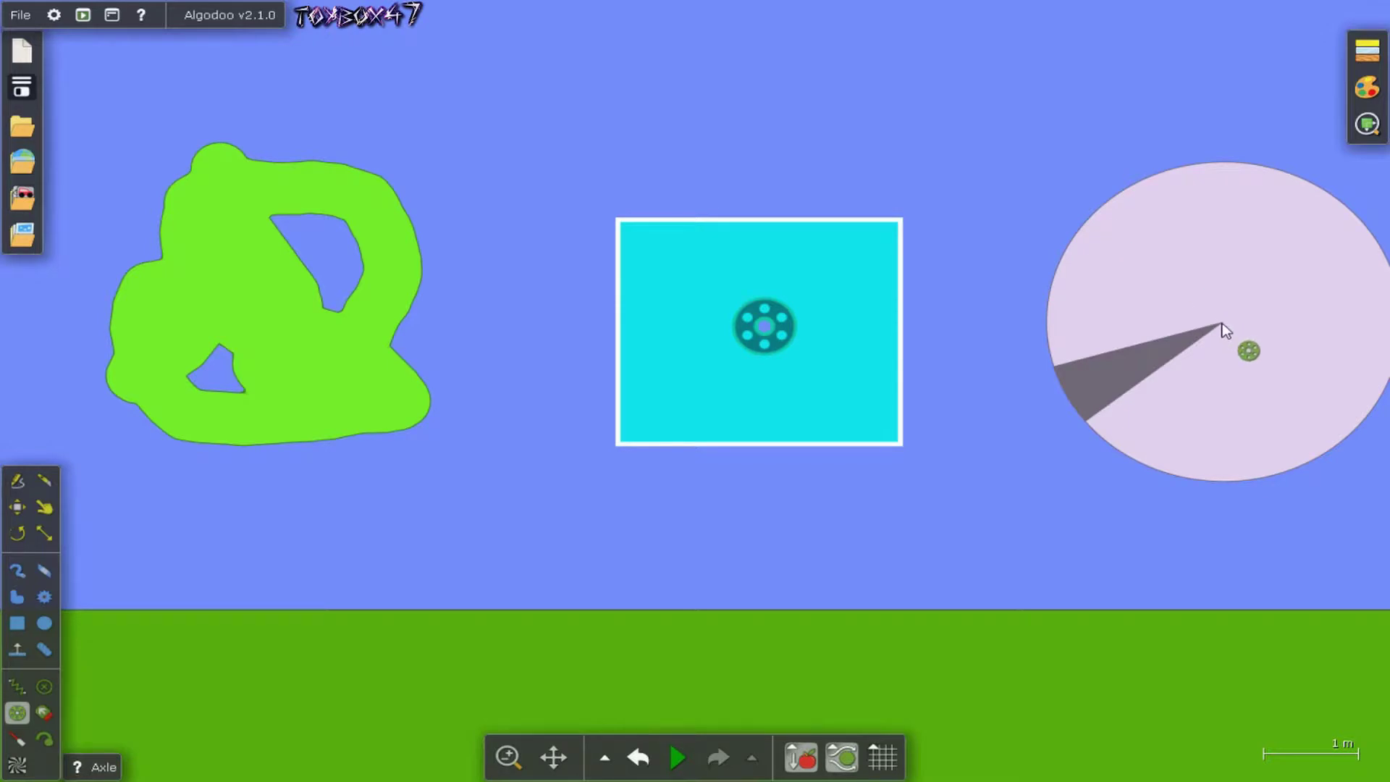
left_click(265, 307)
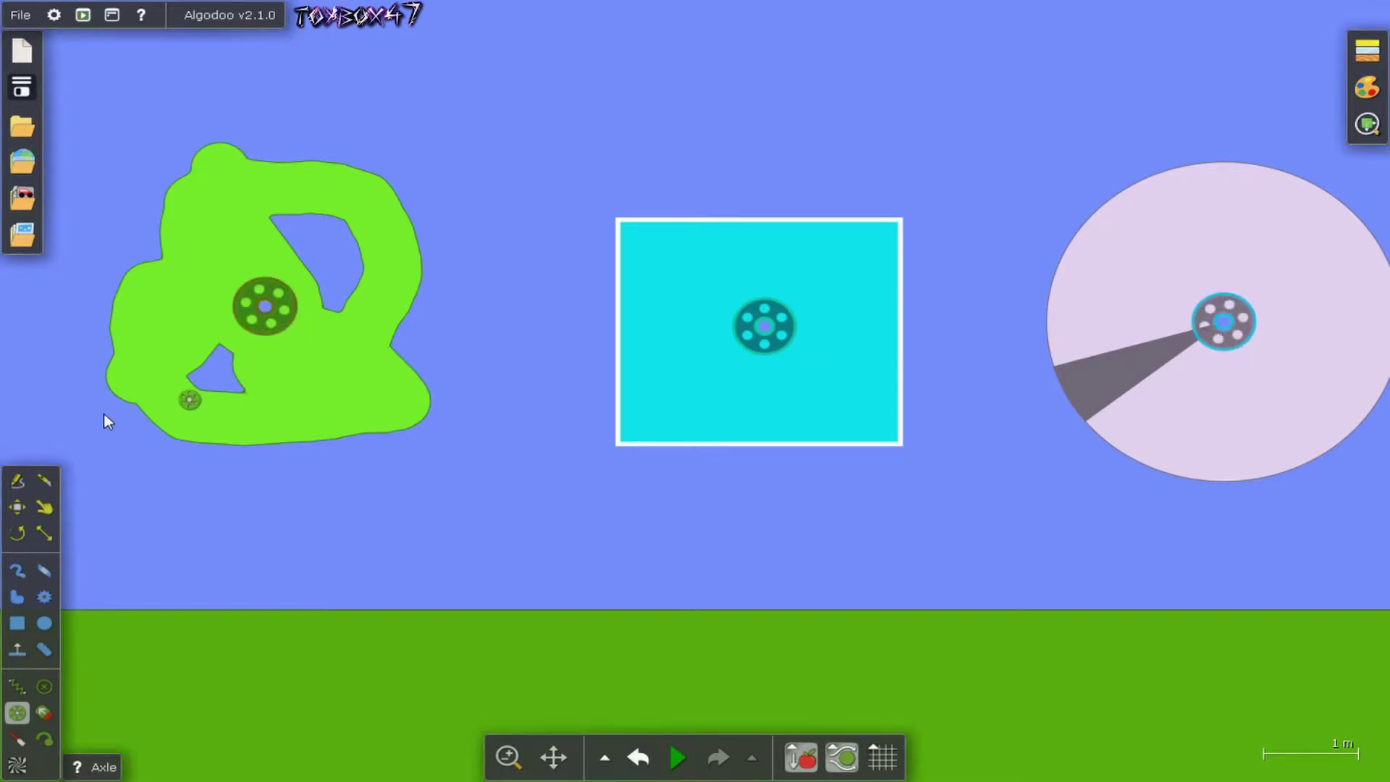
Run the simulation and spin the axle-mounted shapes with the Drag tool
left_click(44, 505)
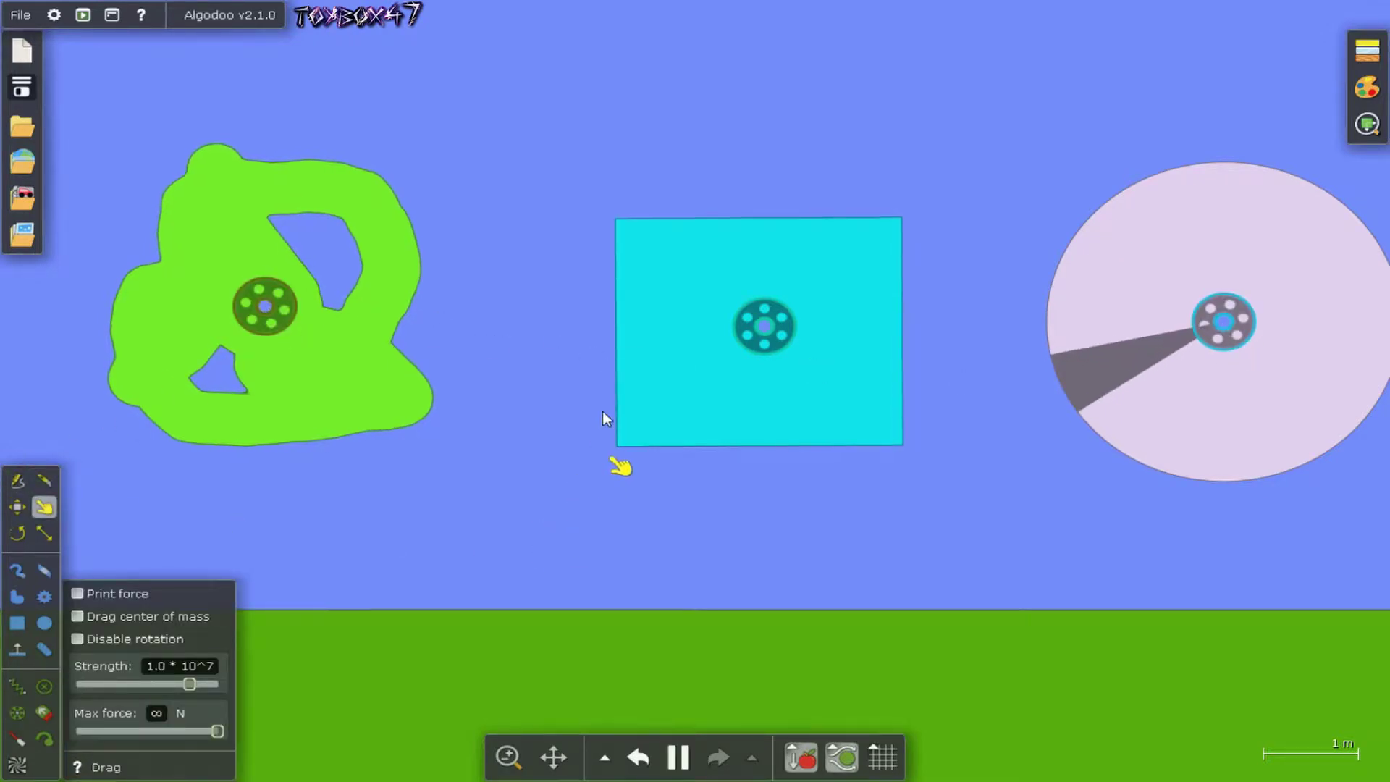
left_click_drag(667, 247, 643, 519)
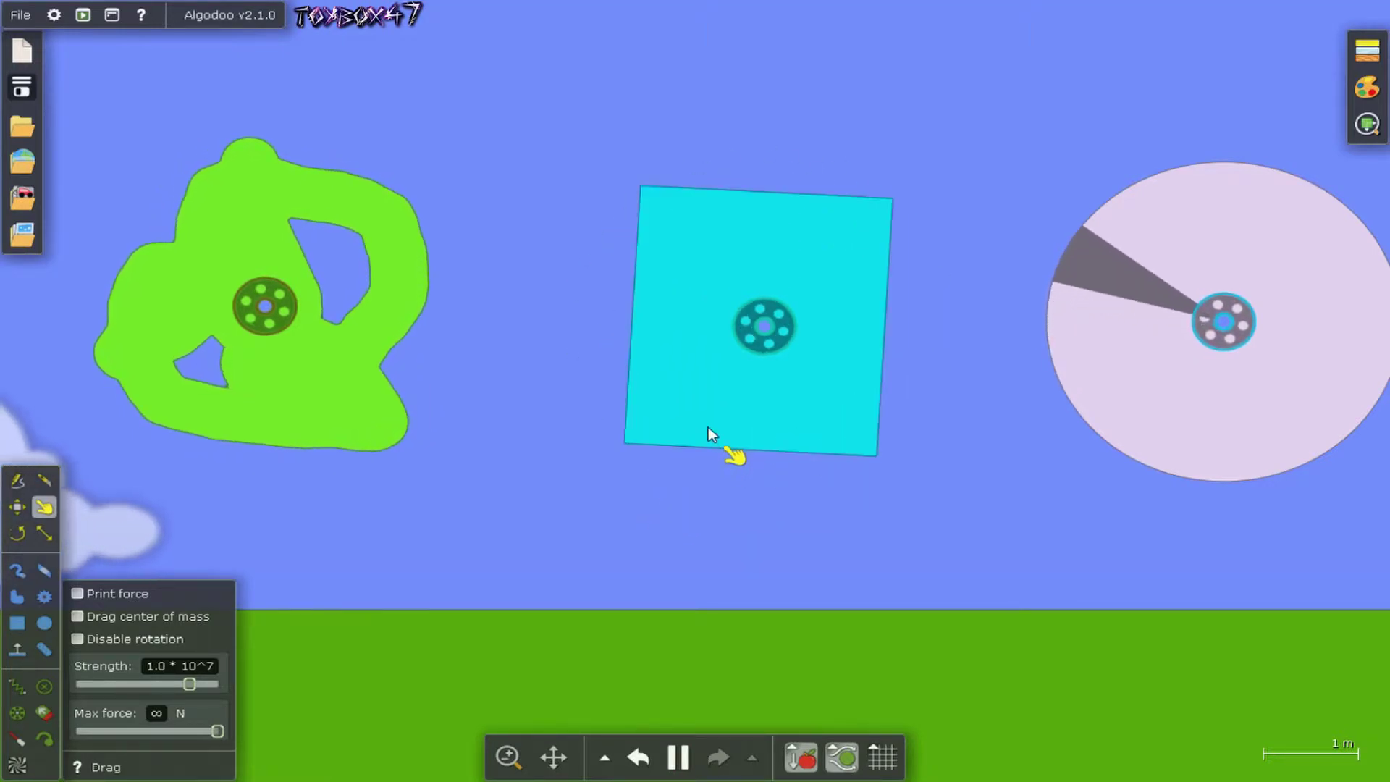
left_click(708, 427)
left_click(708, 427)
left_click_drag(1054, 293, 1028, 468)
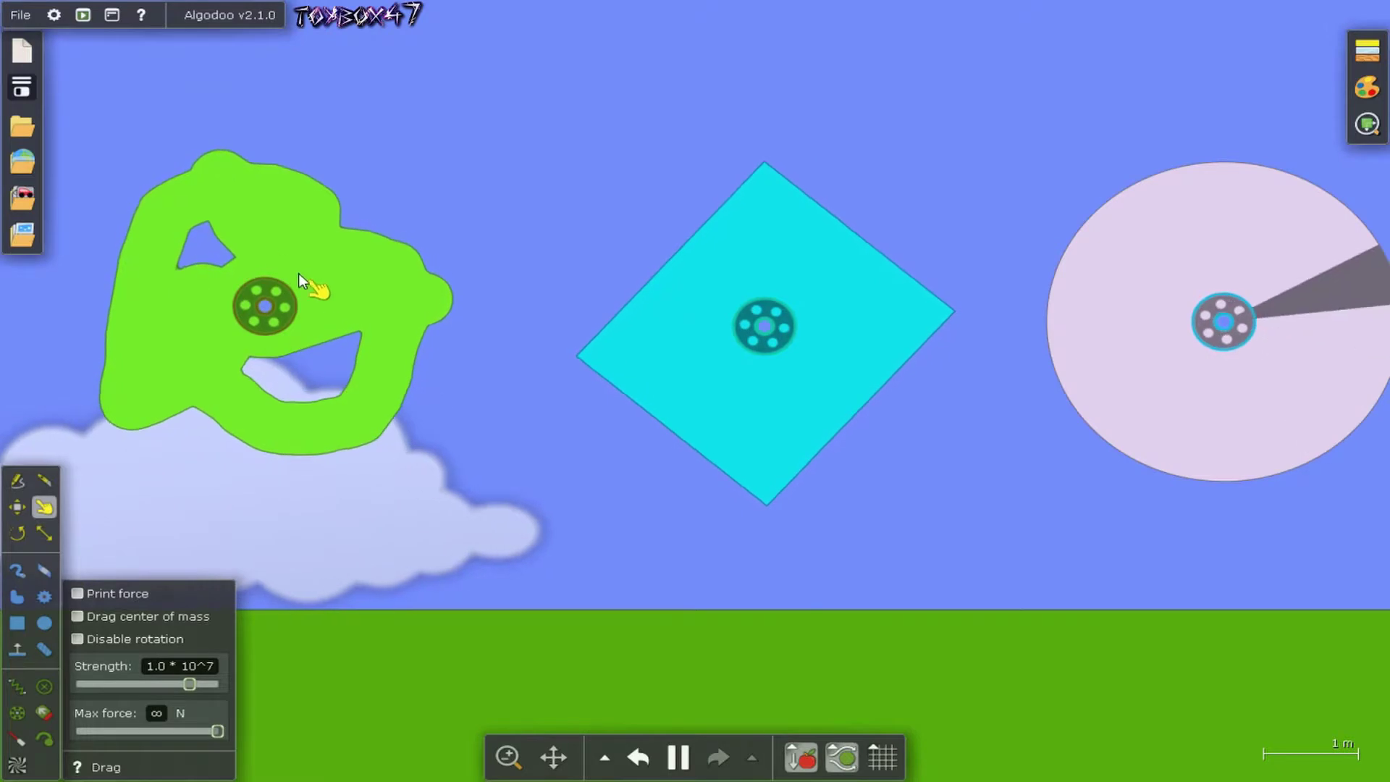
Enable the motor on the axle at the box's centre
left_click(756, 333)
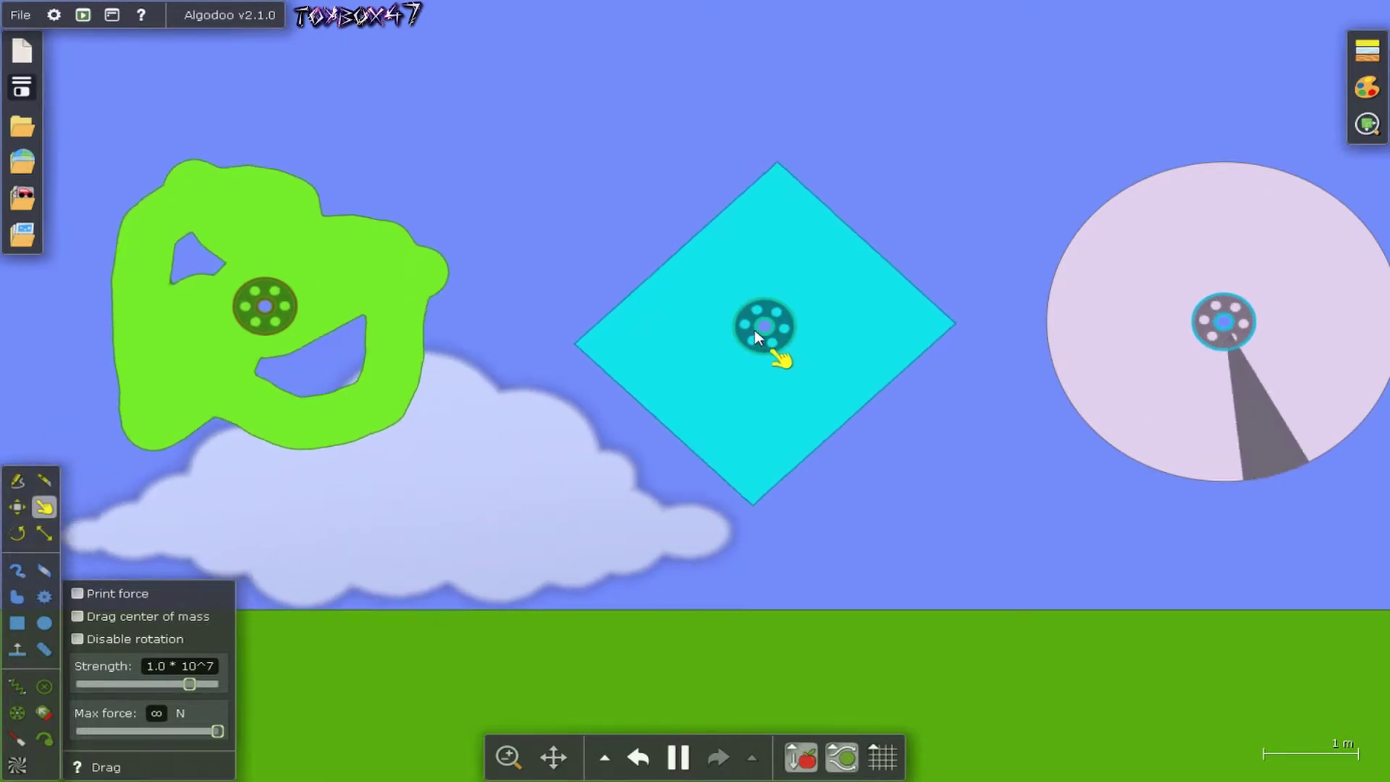
right_click(754, 329)
left_click(900, 520)
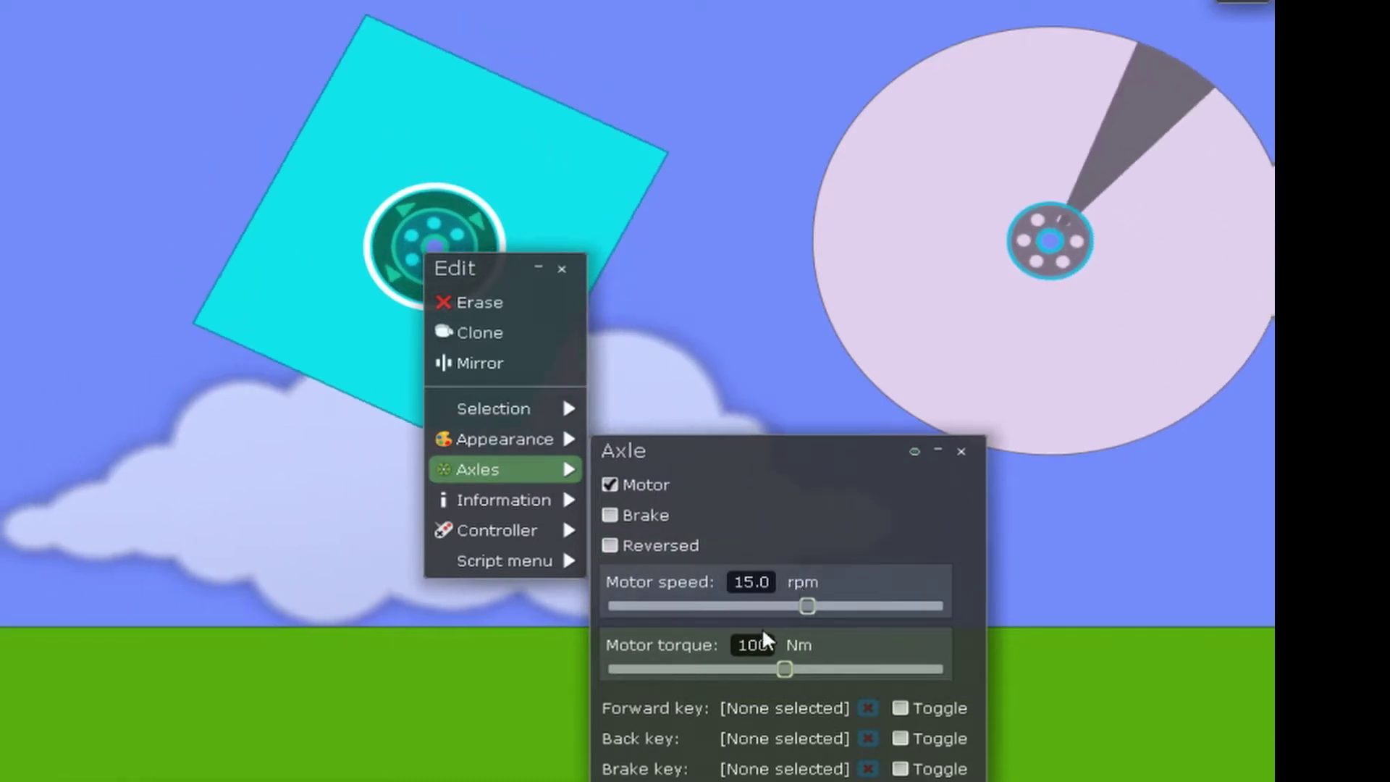
Try the box axle's motor at 450 rpm with 50000 Nm torque, and return the torque to 100 Nm
left_click_drag(805, 607, 945, 605)
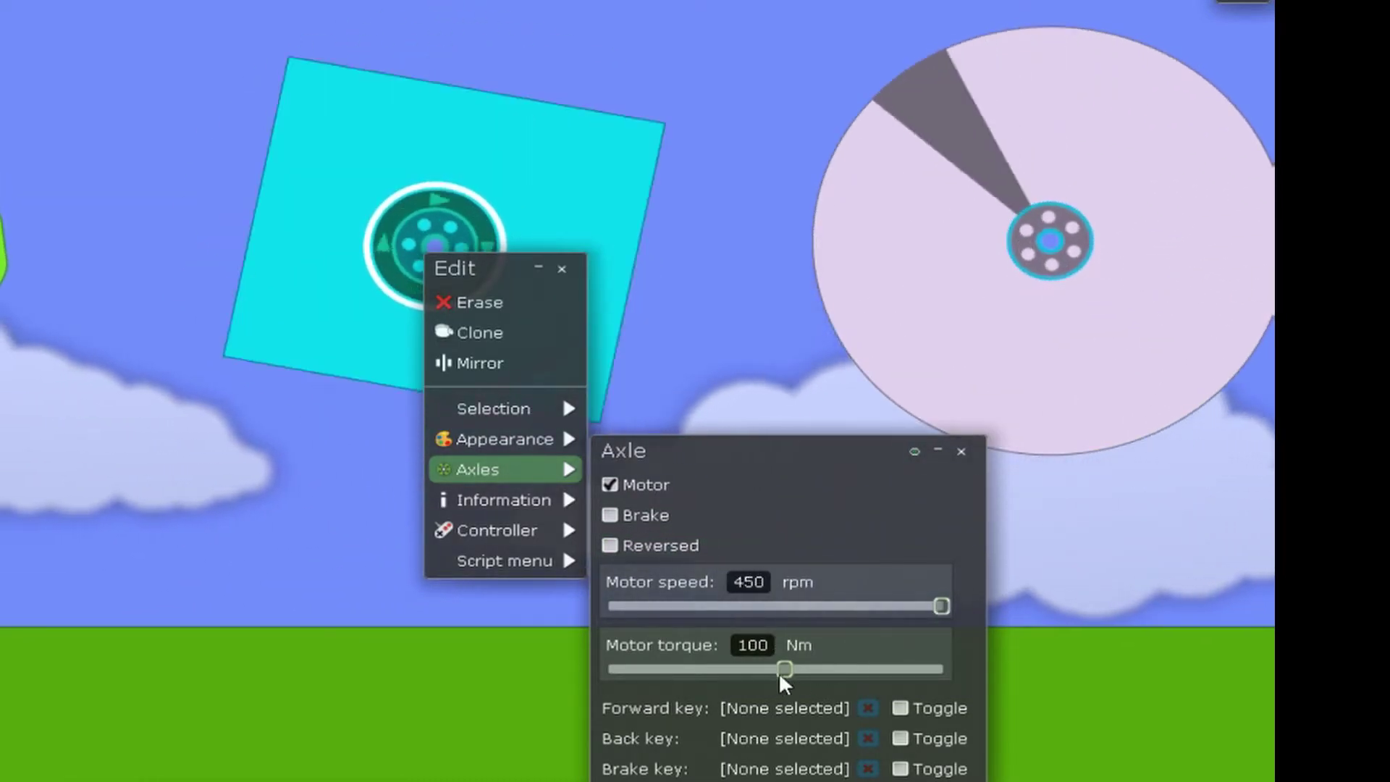
left_click_drag(784, 669, 1209, 685)
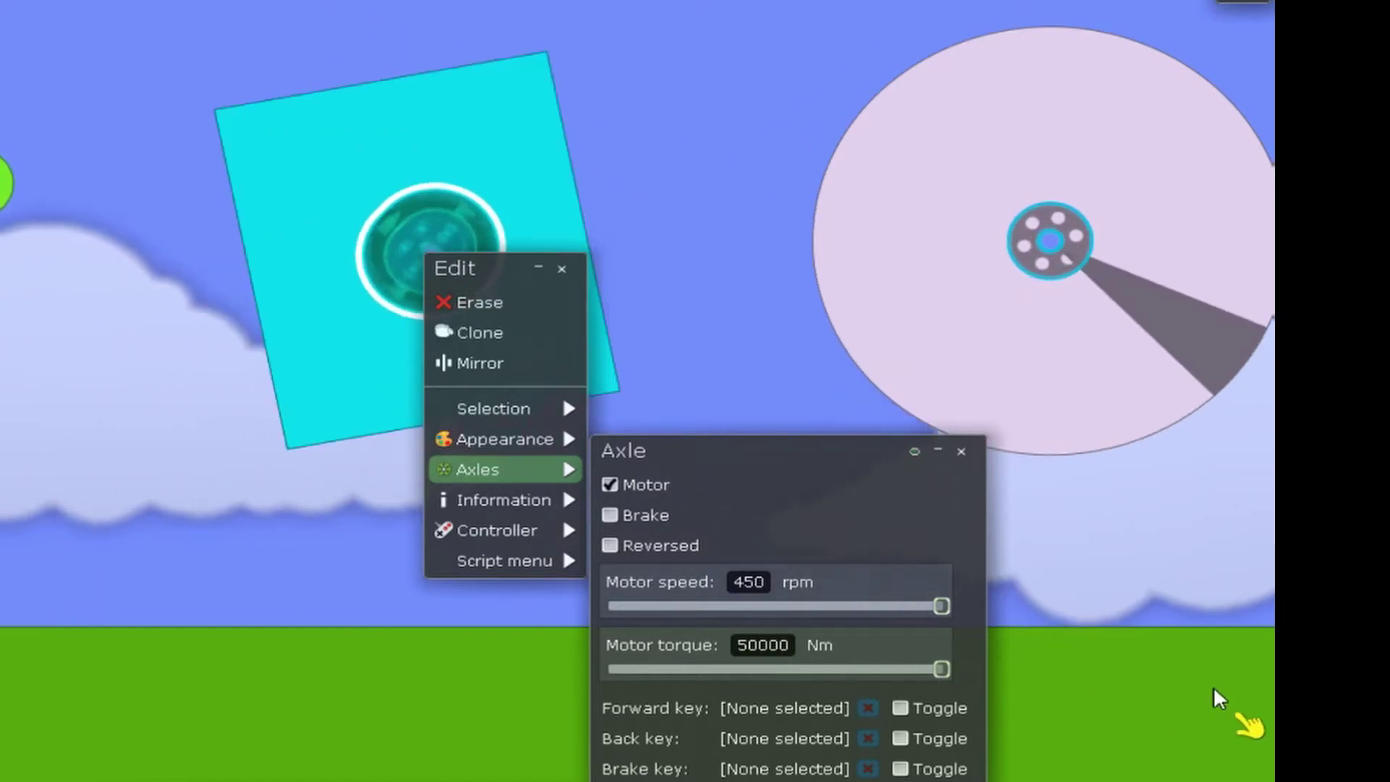
left_click_drag(1089, 684, 784, 668)
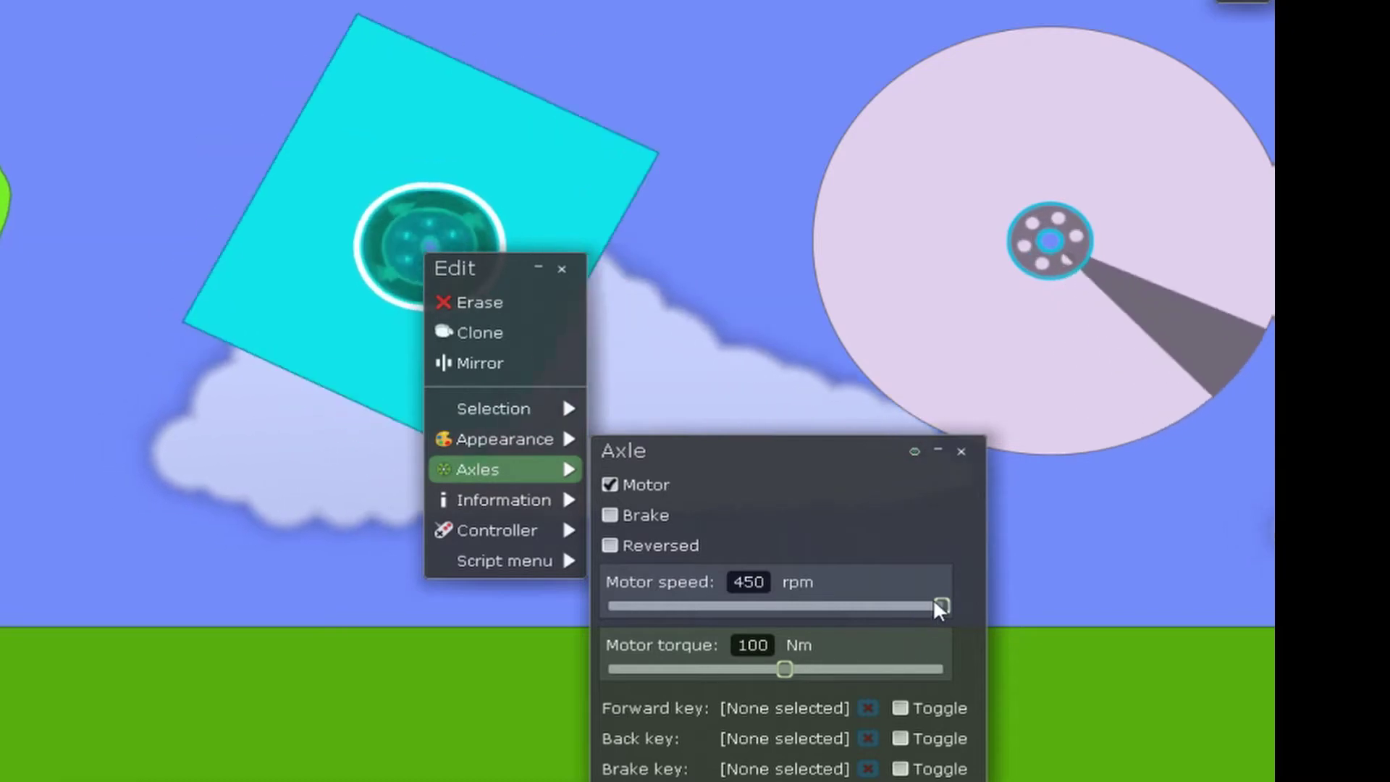
Set the box axle's motor speed to 8.0 rpm and close its settings
left_click_drag(941, 605, 784, 621)
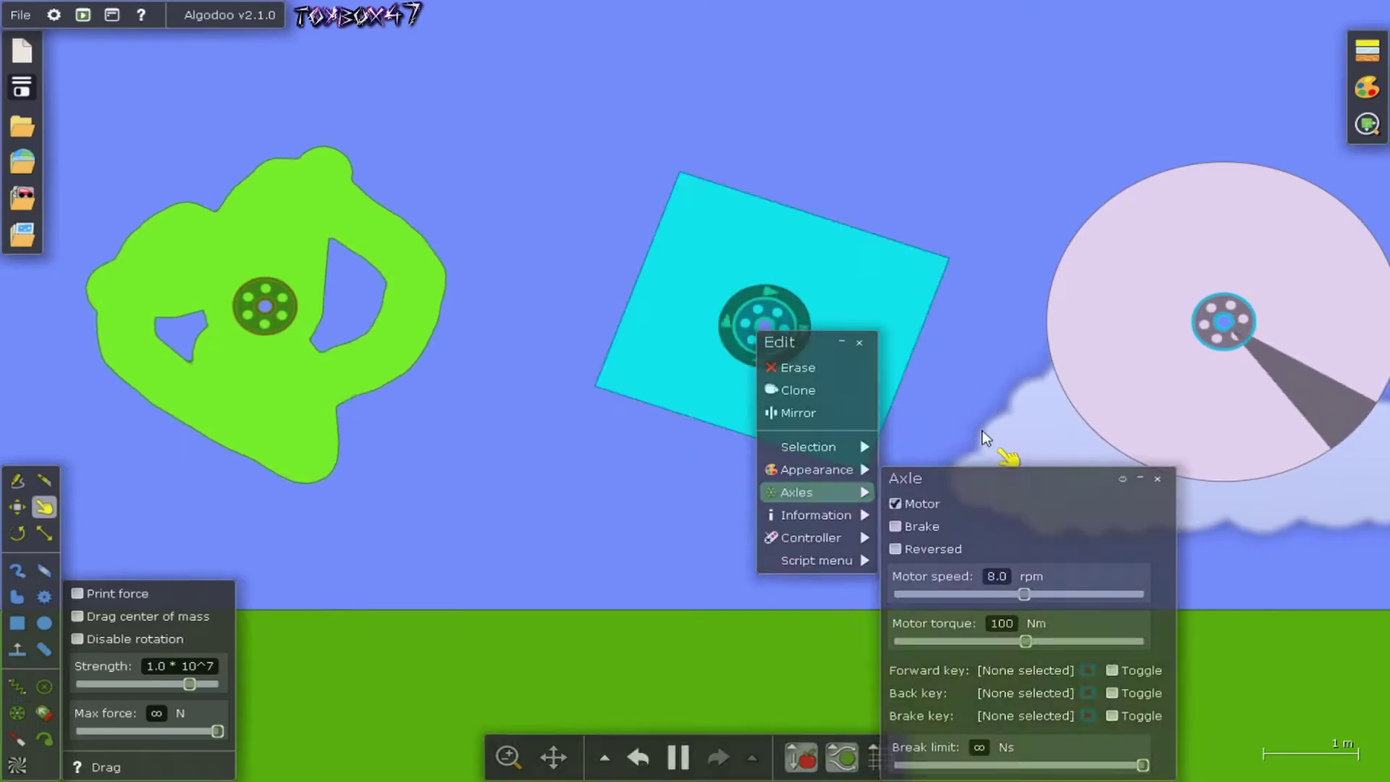
left_click(982, 430)
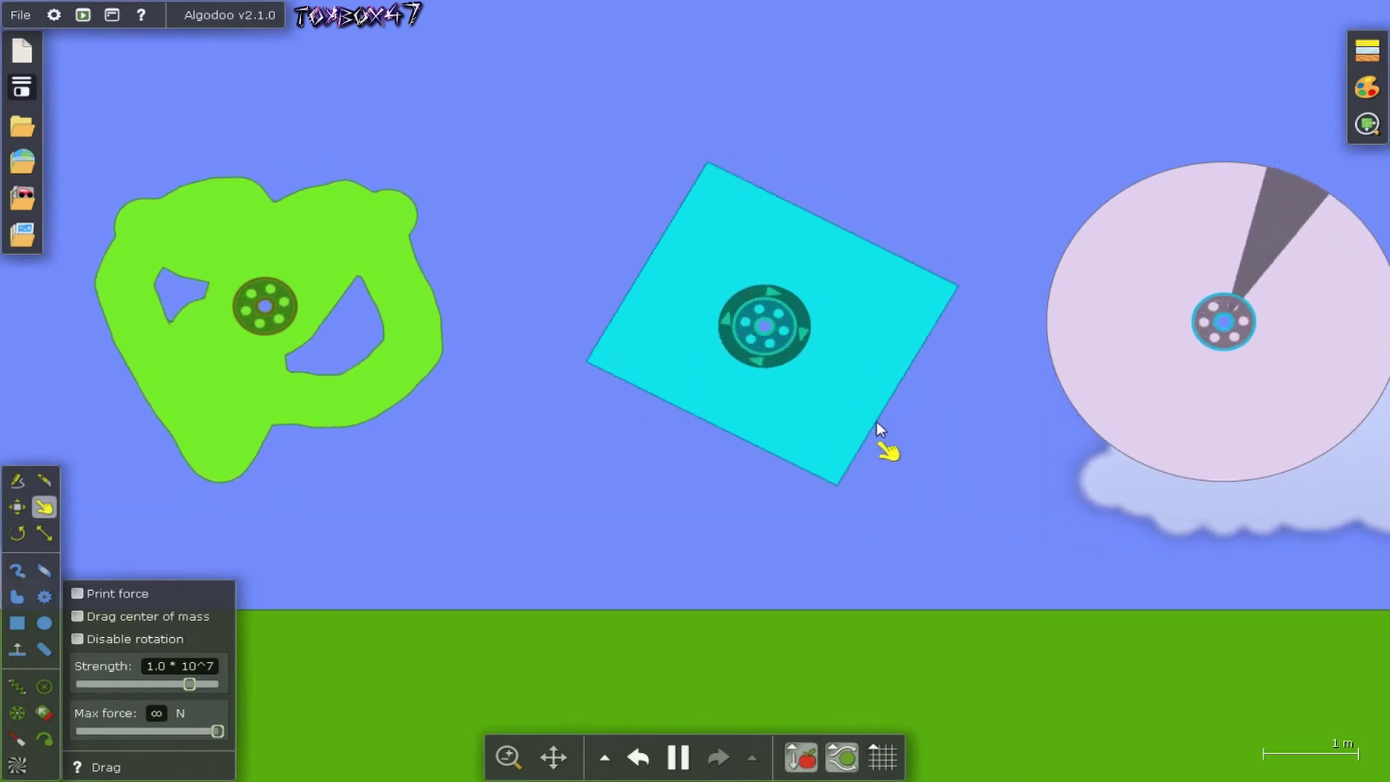
Bind the circle axle's forward control to up and back control to down, with a motor speed of 26 rpm
right_click(1224, 322)
mouse_move(1267, 488)
left_click(1072, 568)
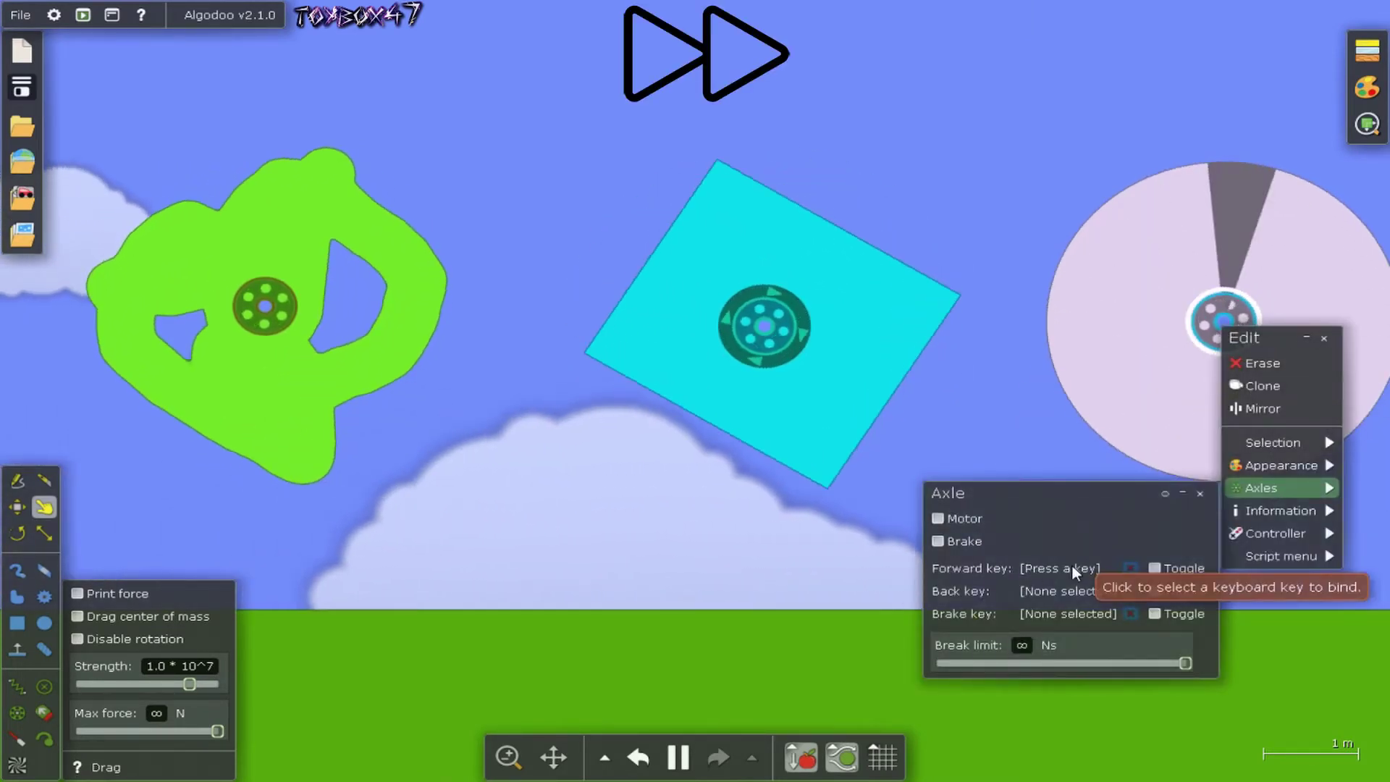
key("Up")
left_click_drag(1086, 595, 1101, 593)
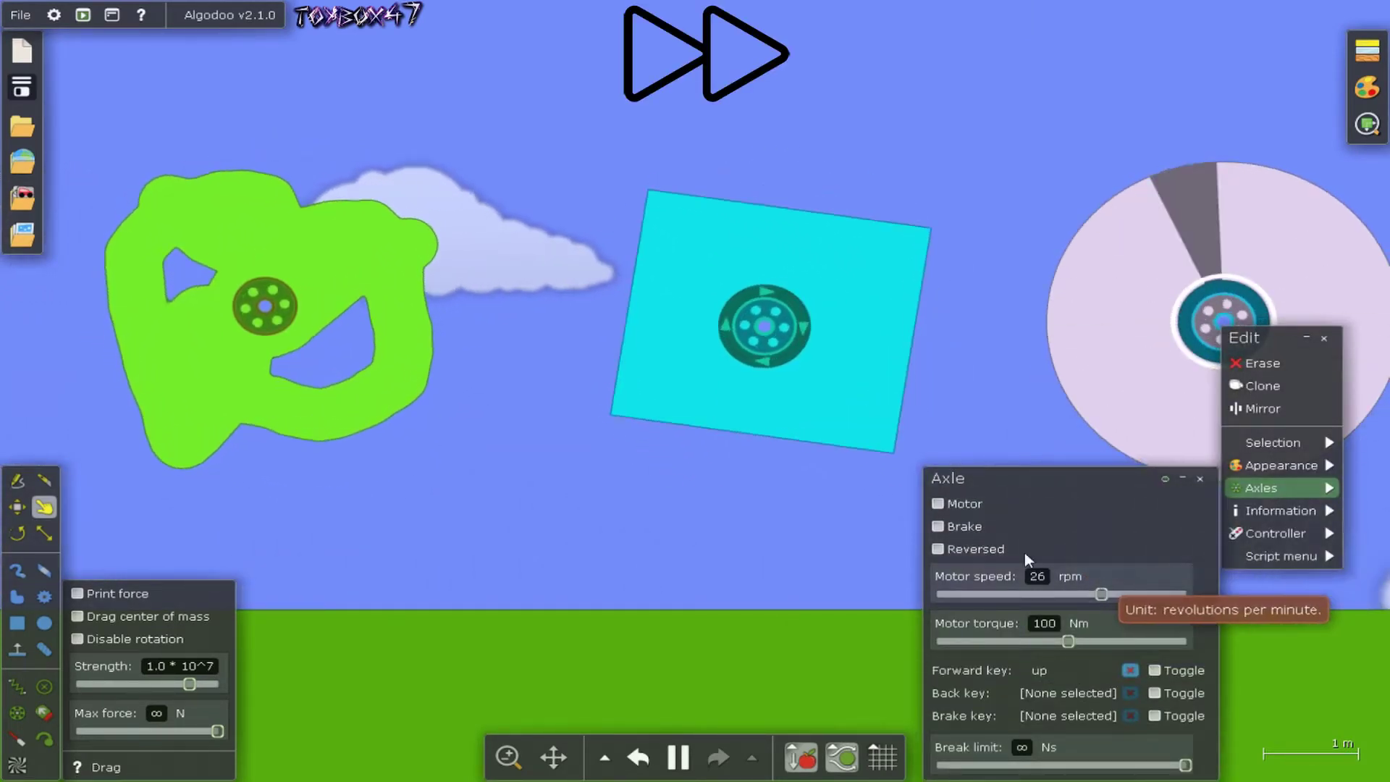
left_click(1067, 693)
key("Down")
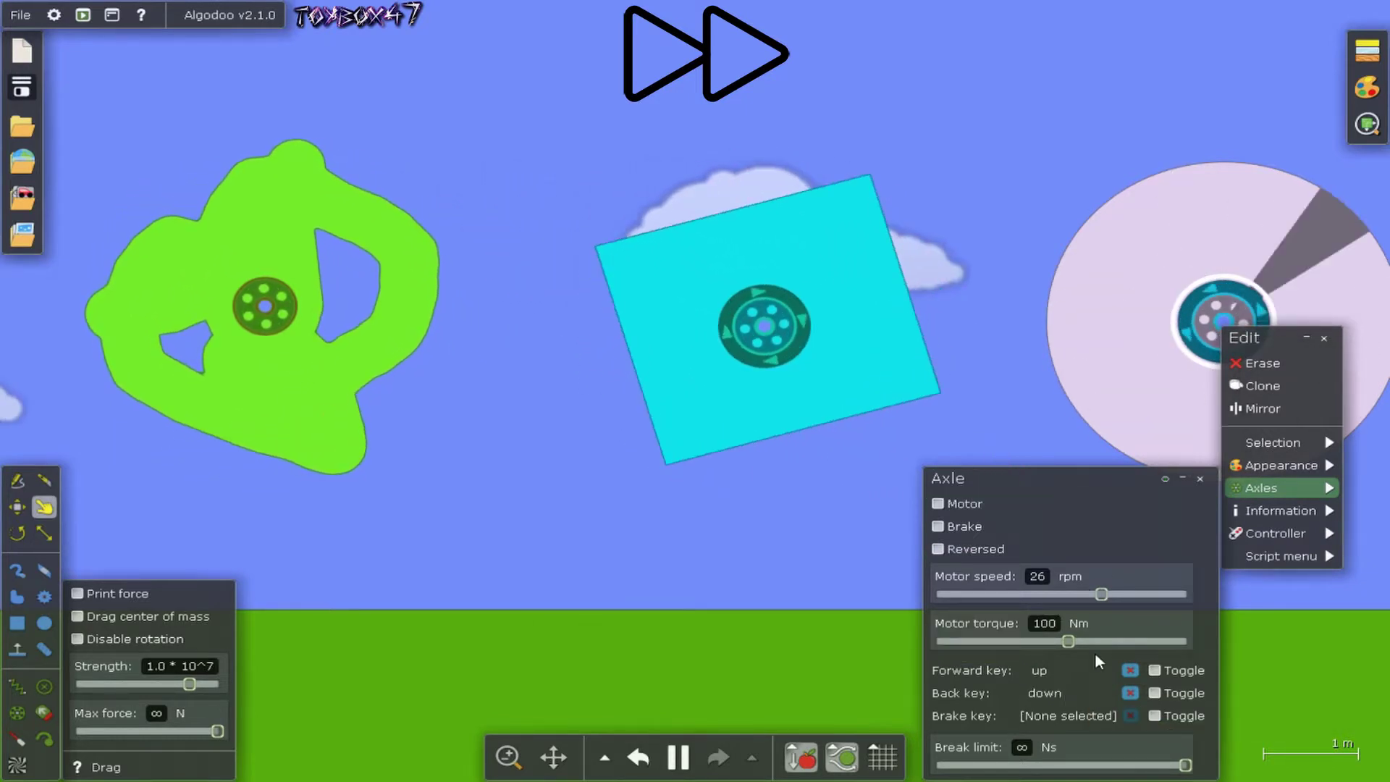
left_click(1324, 338)
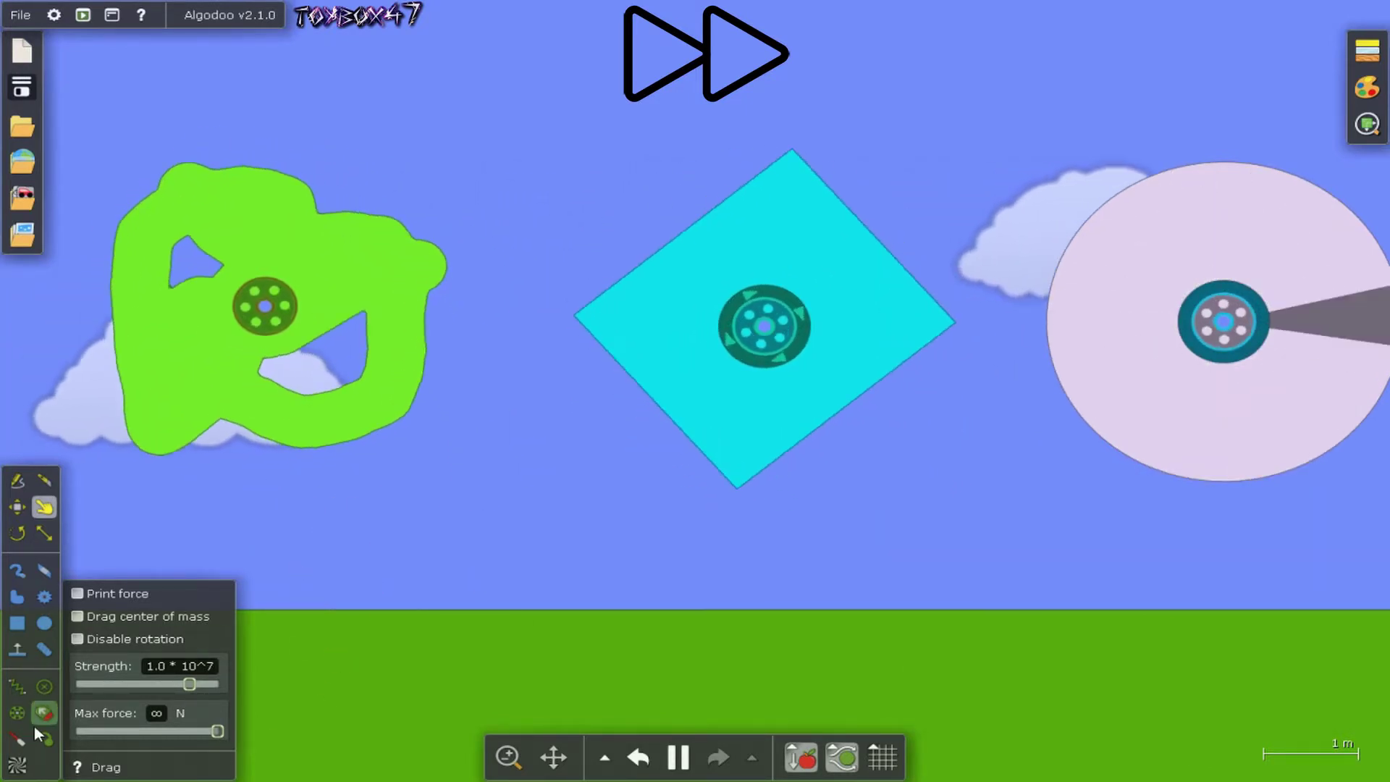
Attach tracers at different spots on the circle and four tracers around the axle of the rotating box
left_click(44, 738)
left_click(1111, 276)
left_click(1123, 362)
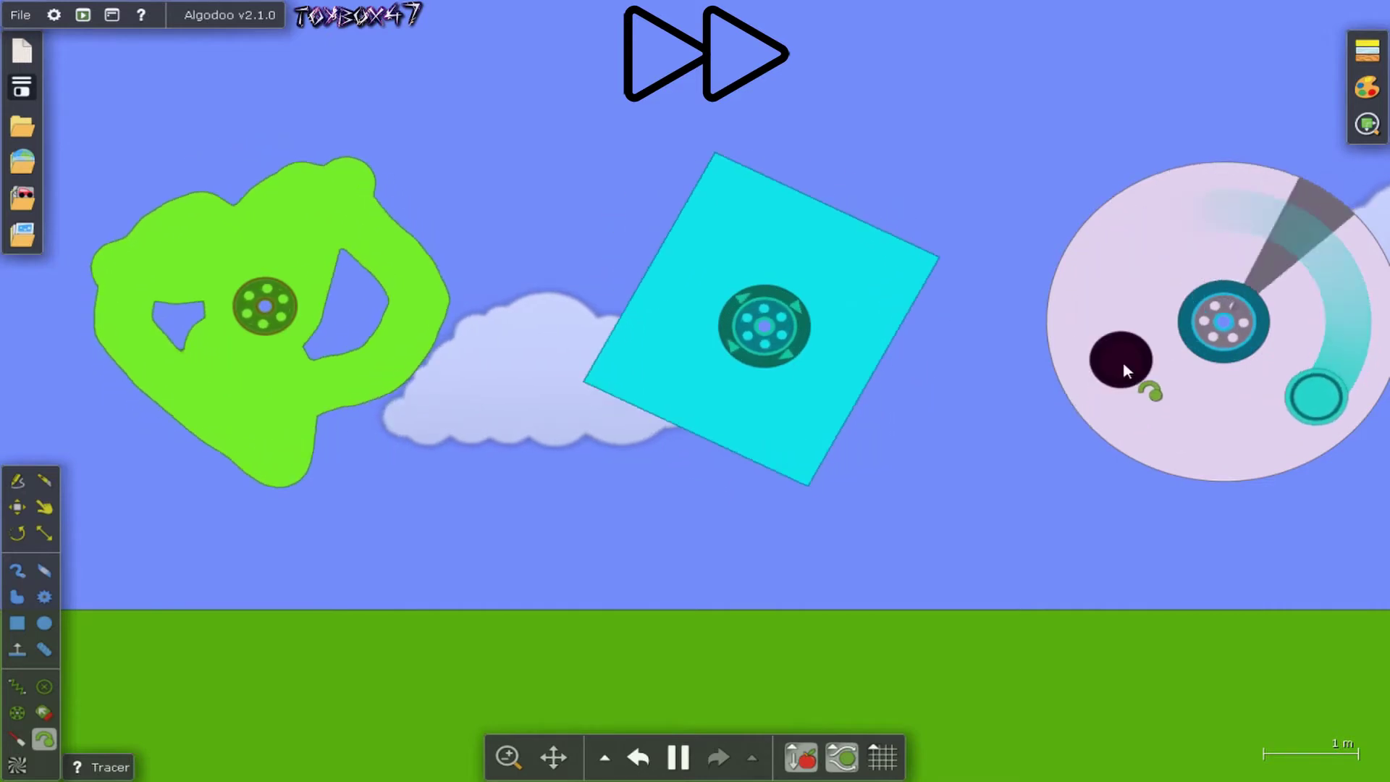
left_click(711, 374)
left_click(711, 373)
left_click(710, 374)
left_click(711, 373)
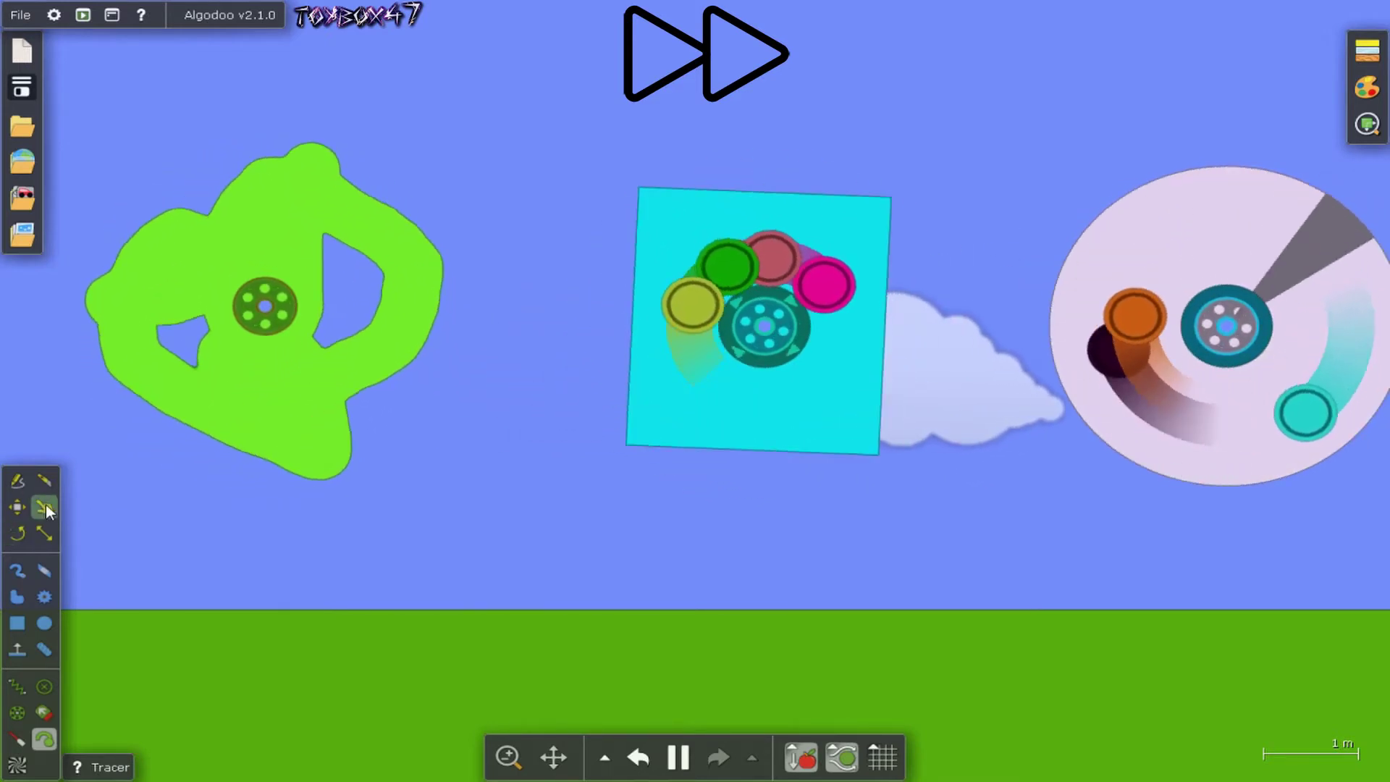
Apply a grey preset material to the freehand shape
left_click(45, 507)
right_click(300, 380)
mouse_move(354, 562)
left_click(541, 336)
left_click(430, 636)
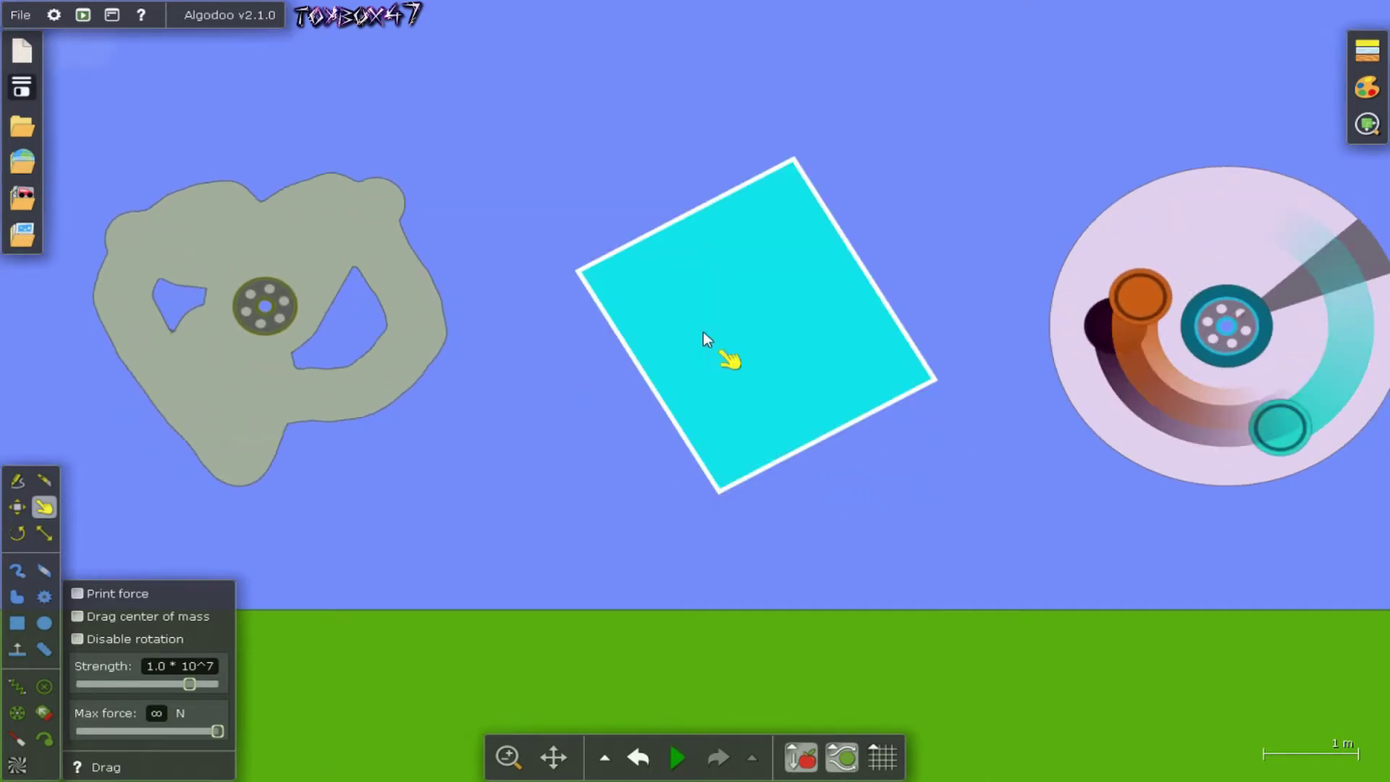
Liquify the box and run the simulation so its water spills onto the ground
right_click(703, 333)
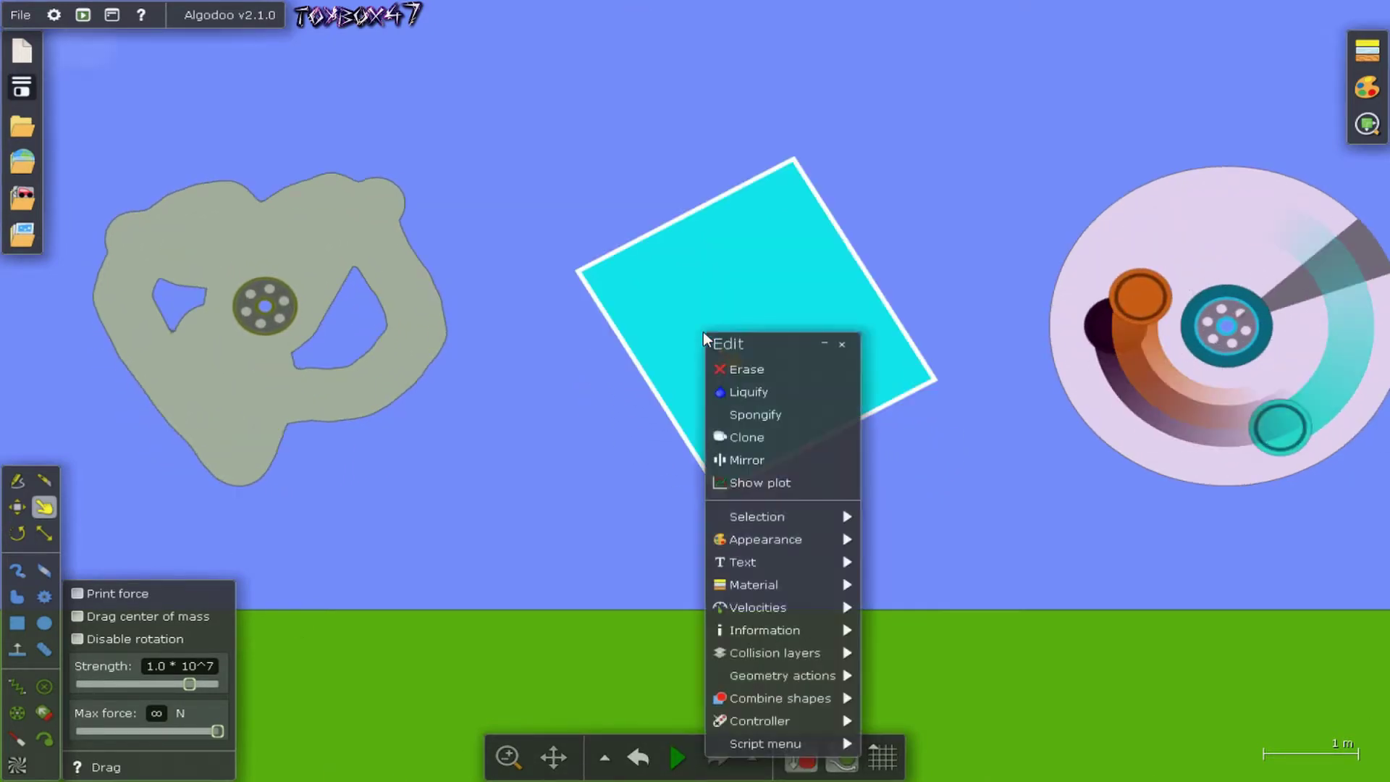
left_click(737, 393)
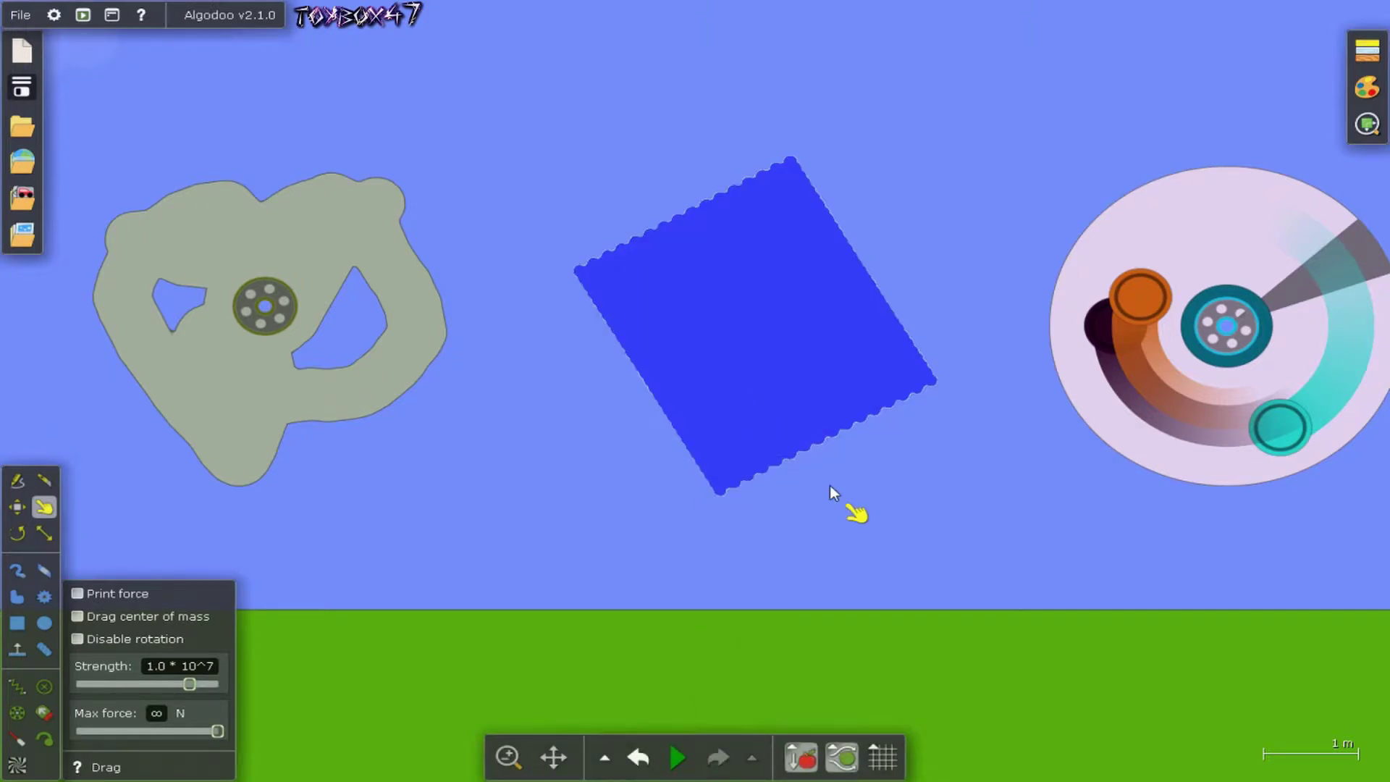
key("space")
scroll(831, 440, "down", 3)
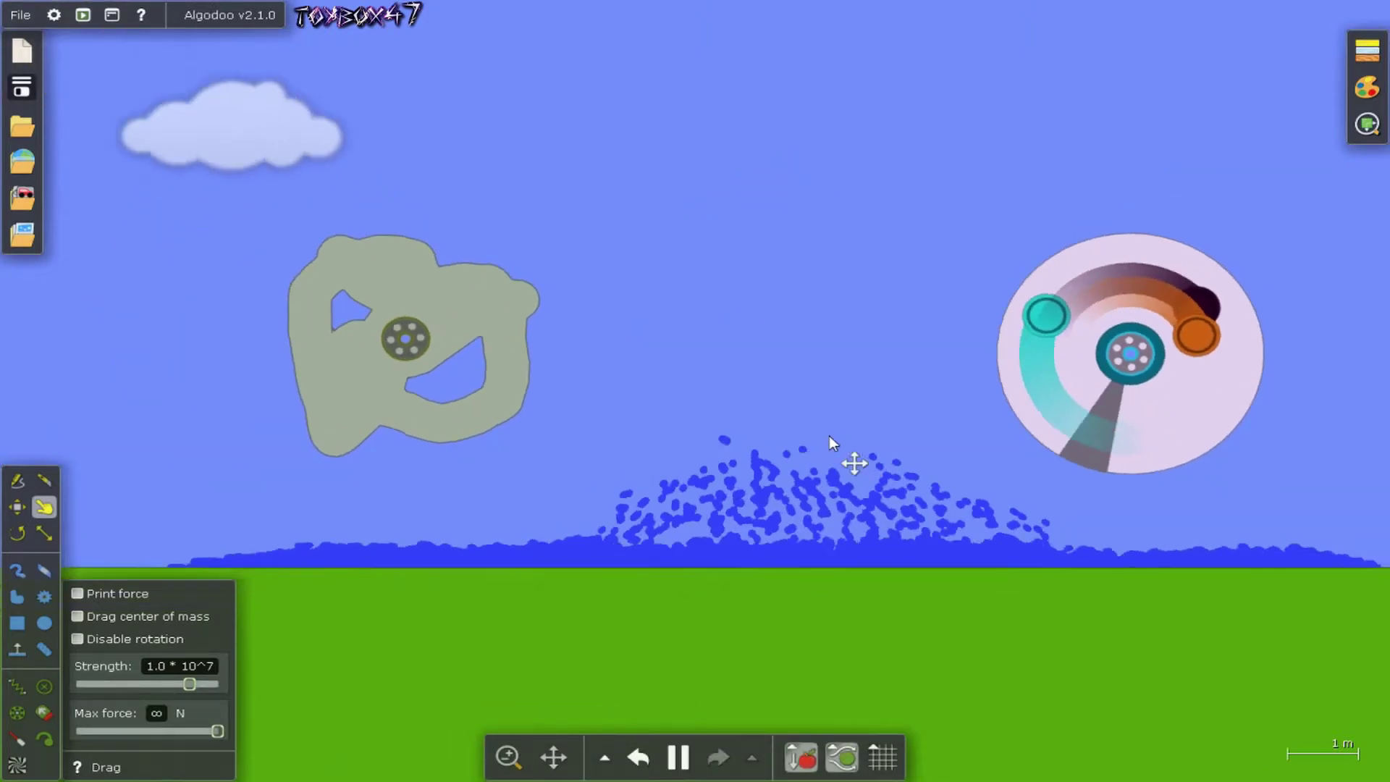
scroll(828, 435, "up", 3)
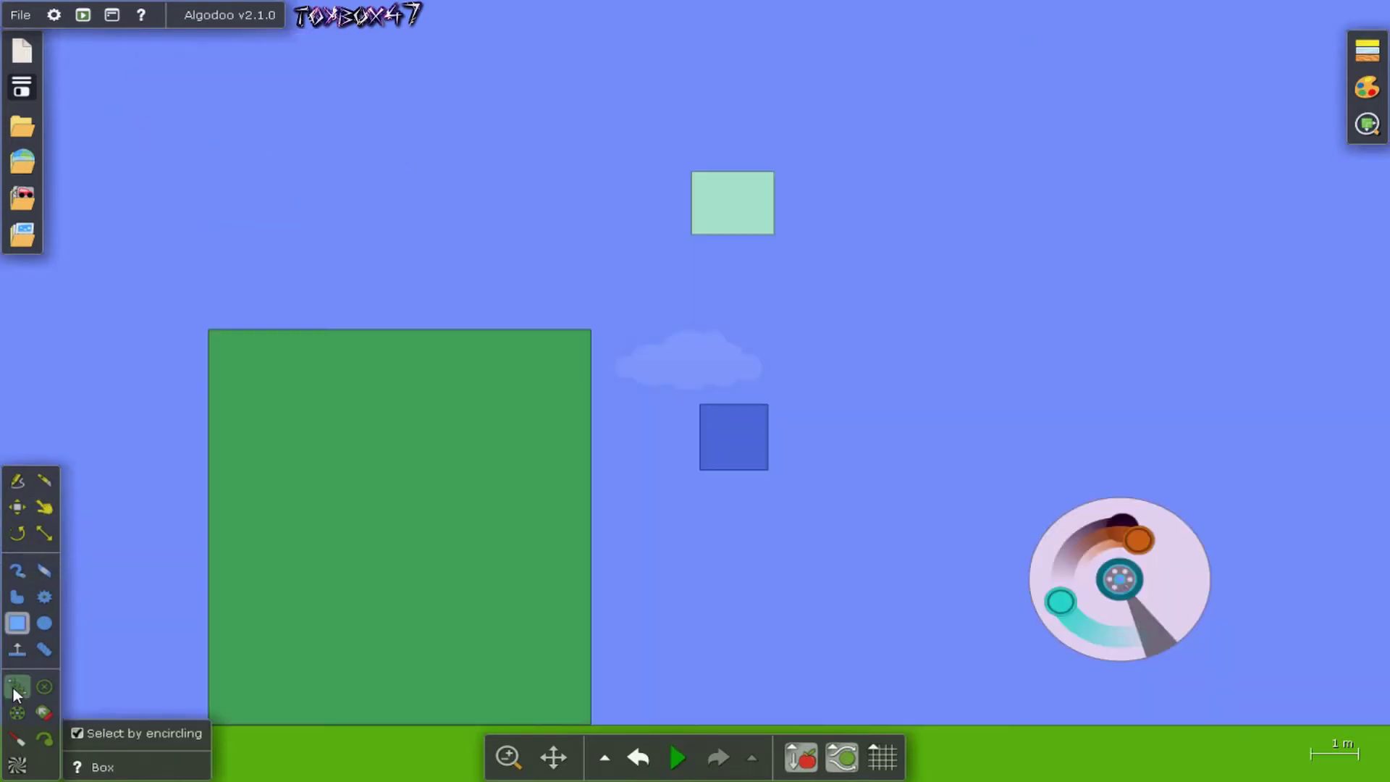
Connect the small pale green box to the blue box with a spring and swing the blue box in the running simulation
left_click_drag(731, 228, 718, 372)
left_click_drag(731, 449, 730, 445)
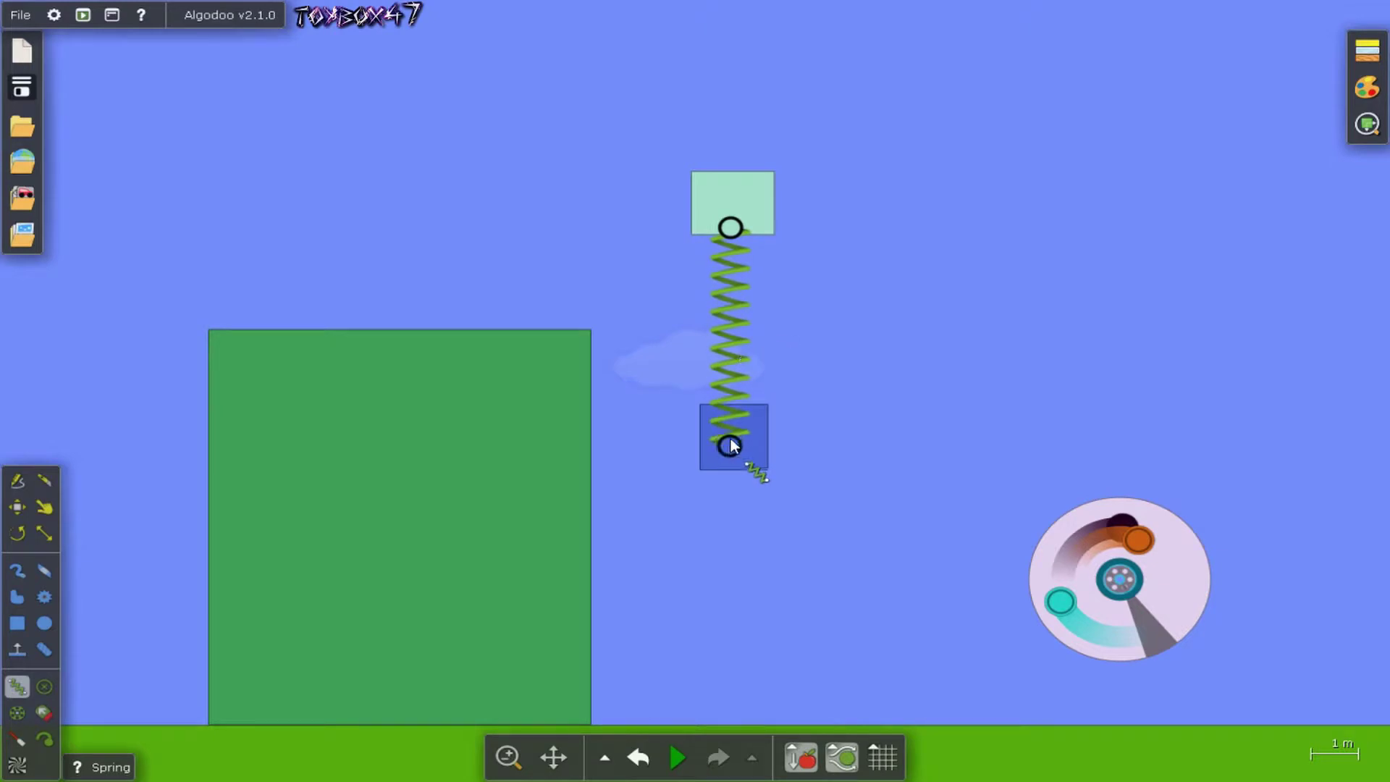
left_click(44, 507)
key("space")
left_click_drag(733, 521, 780, 374)
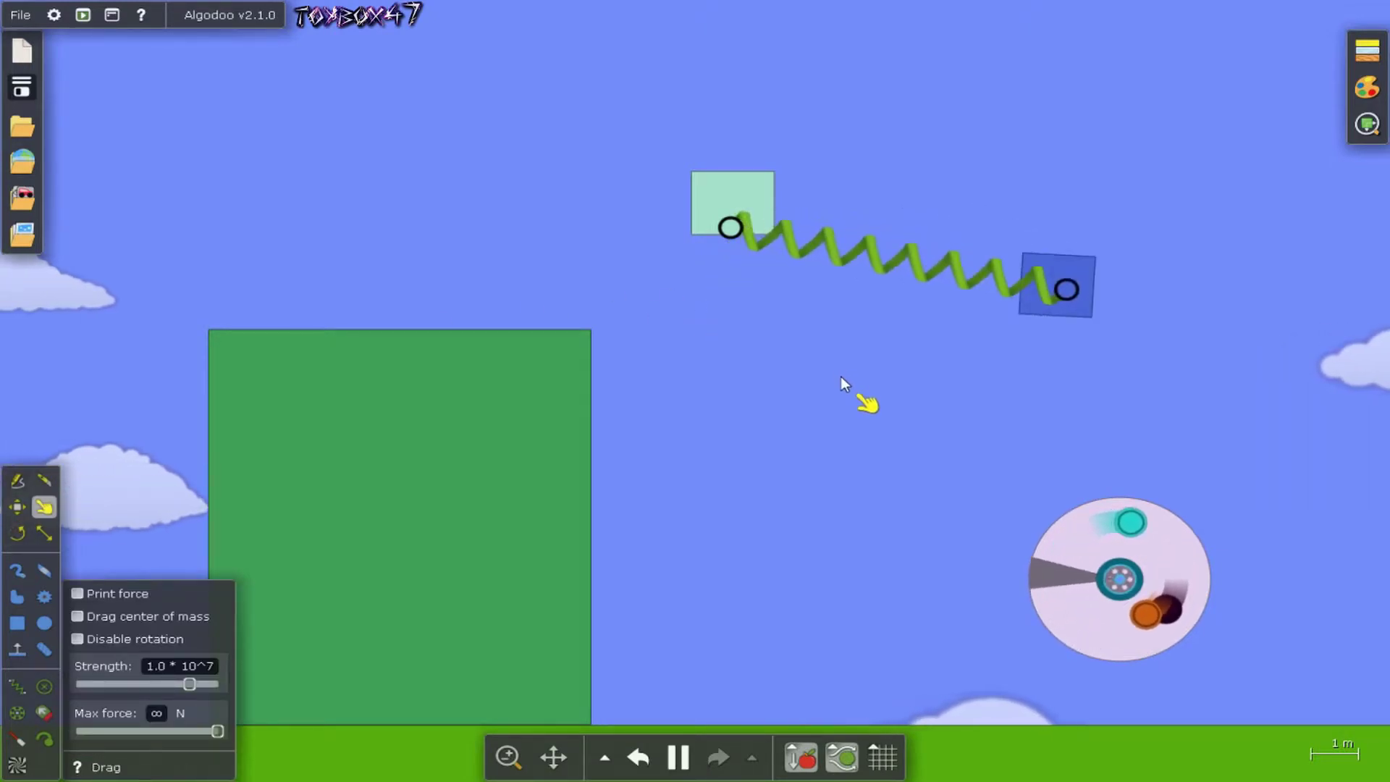
Delete the large green box and swing the blue box on its spring
left_click(562, 521)
key("Delete")
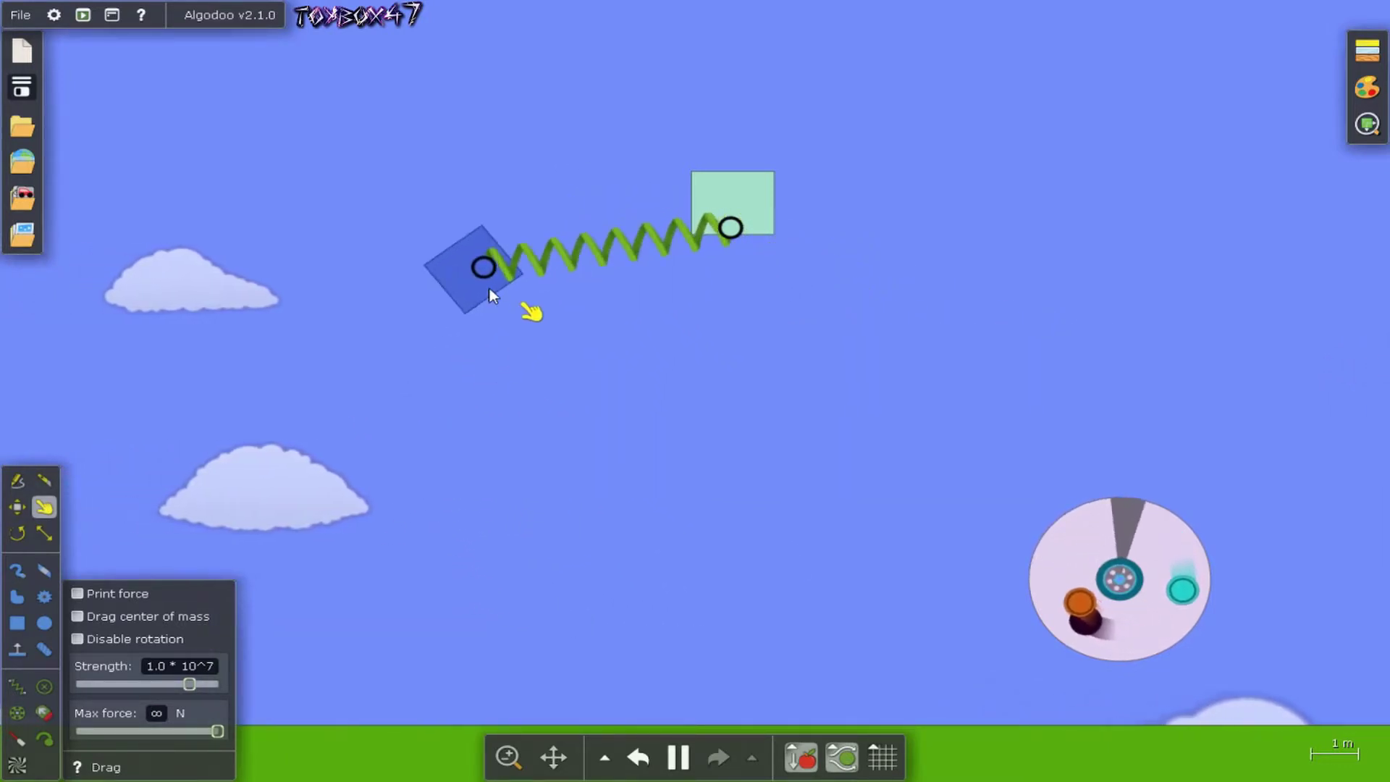
left_click_drag(489, 290, 267, 340)
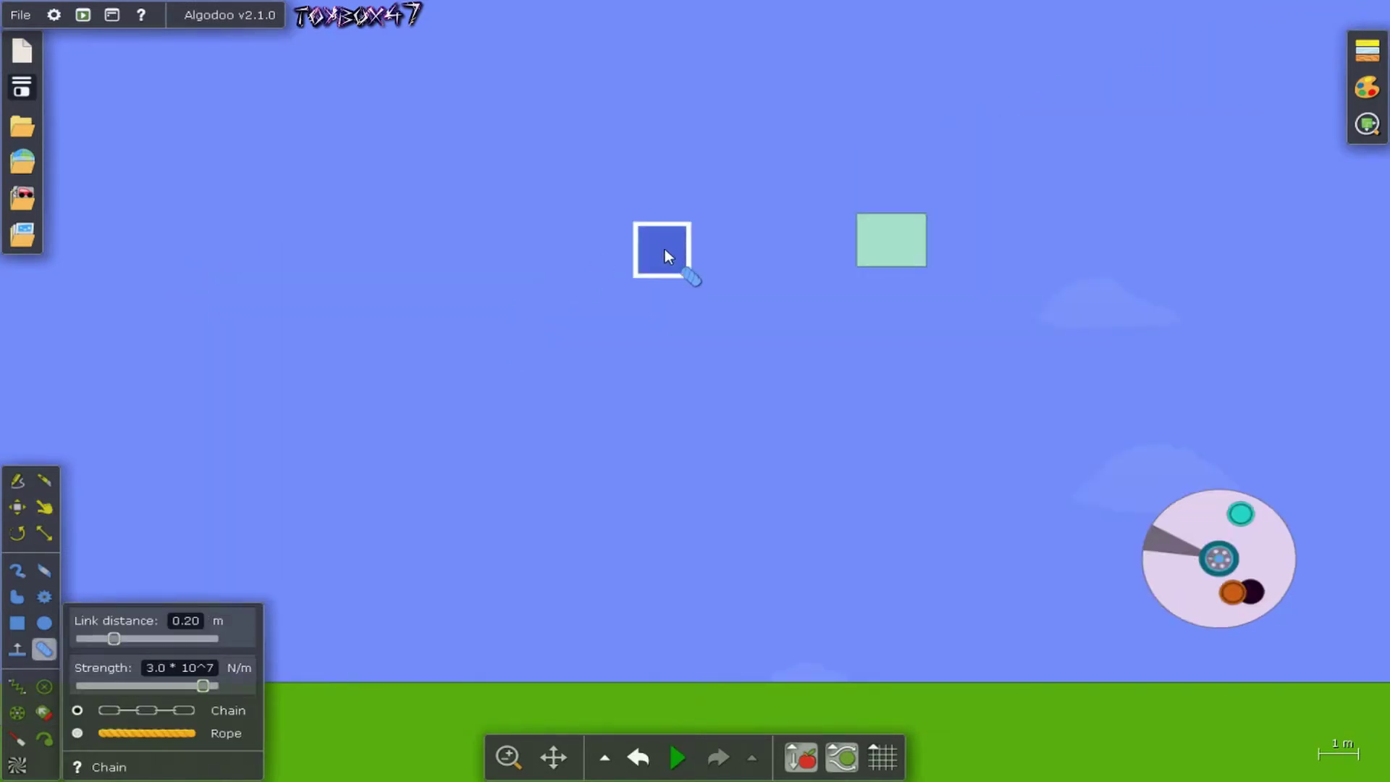
Connect the blue box to the pale green box with a chain and a rope, and run the simulation
left_click_drag(664, 249, 810, 231)
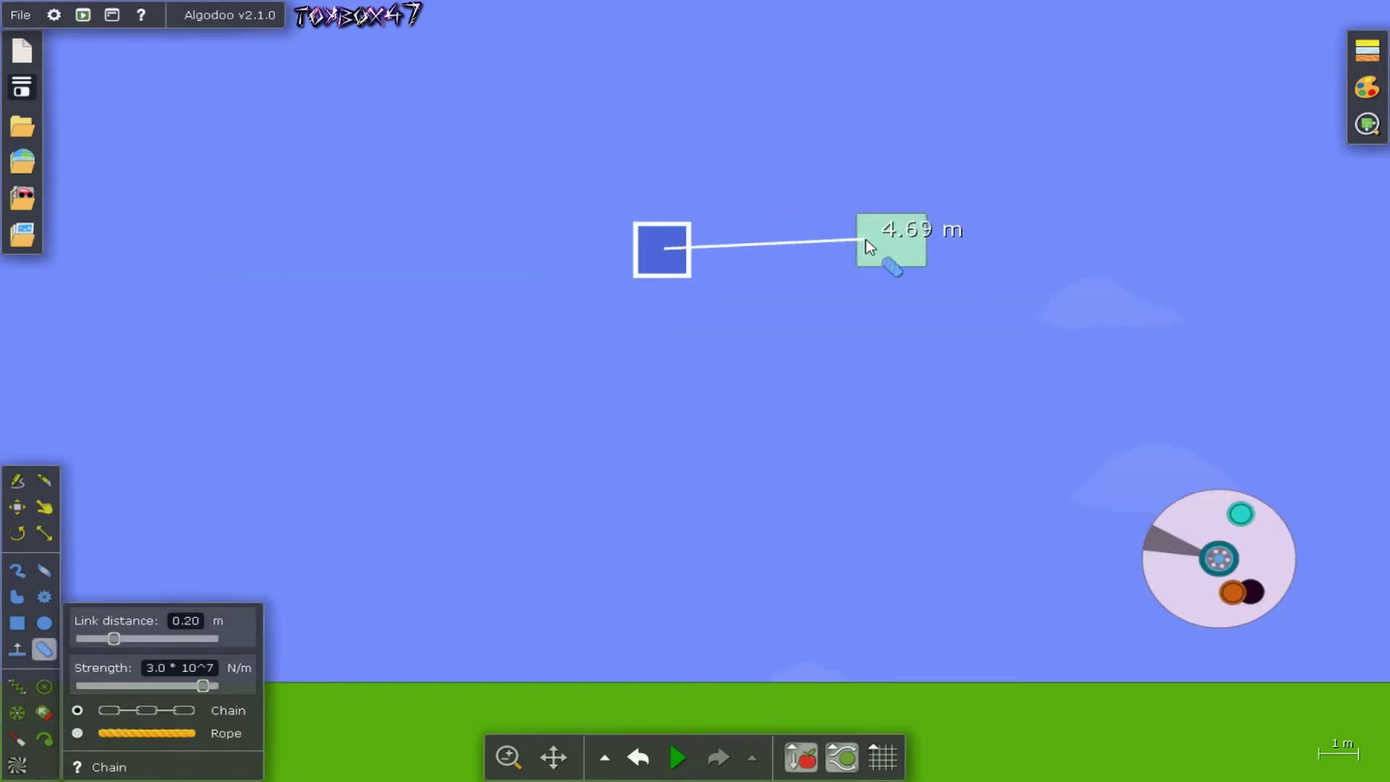
left_click_drag(666, 251, 751, 247)
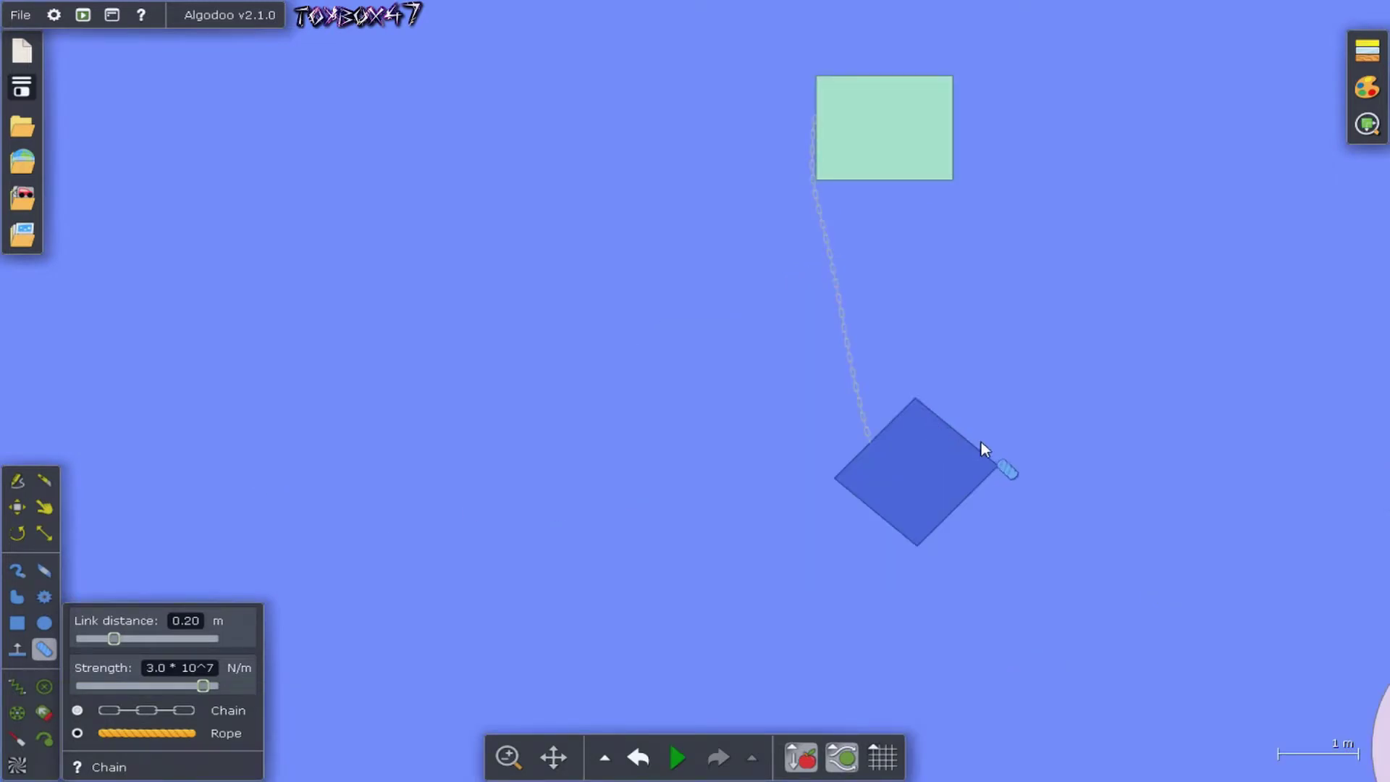
left_click_drag(962, 444, 1005, 349)
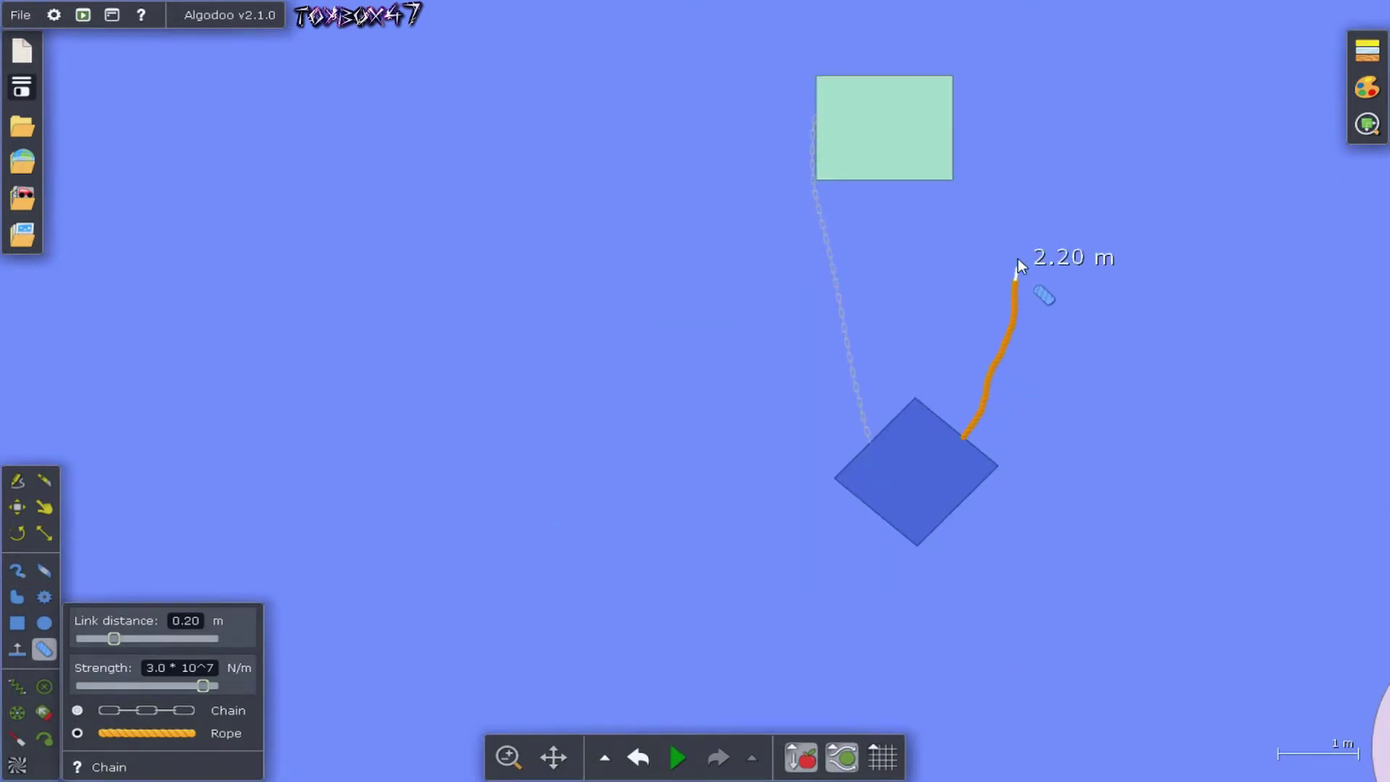
left_click_drag(949, 132, 935, 135)
key("space")
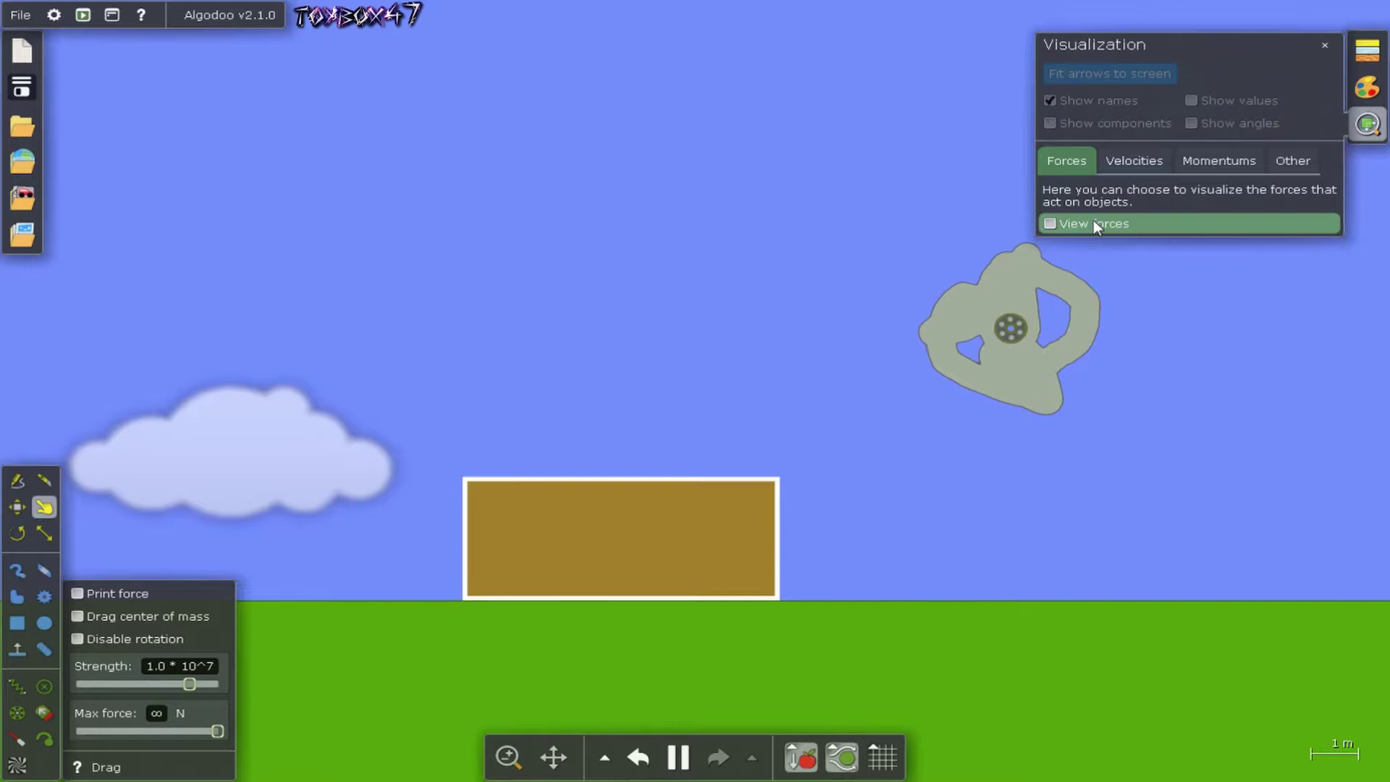
Display force, velocity and momentum arrows on the objects in the scene
left_click(1093, 223)
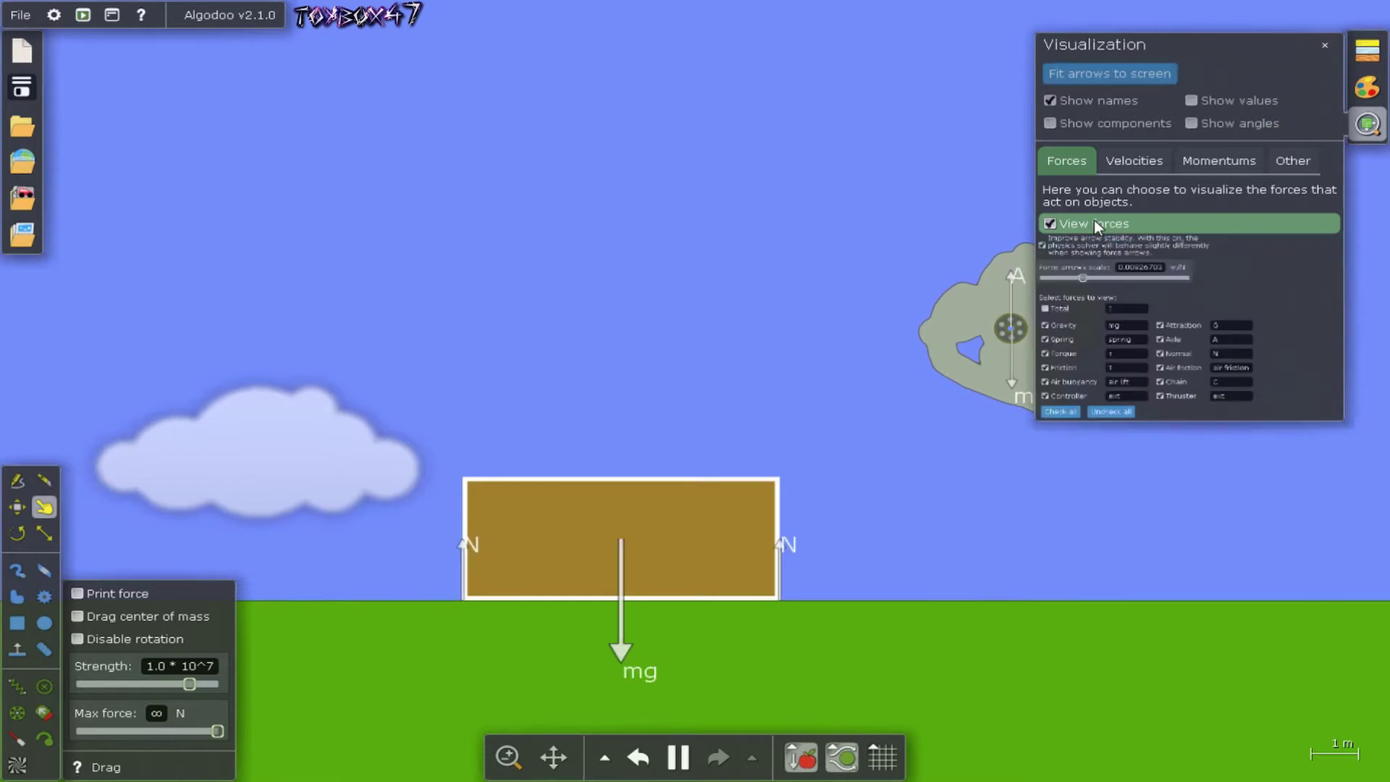
left_click(1079, 159)
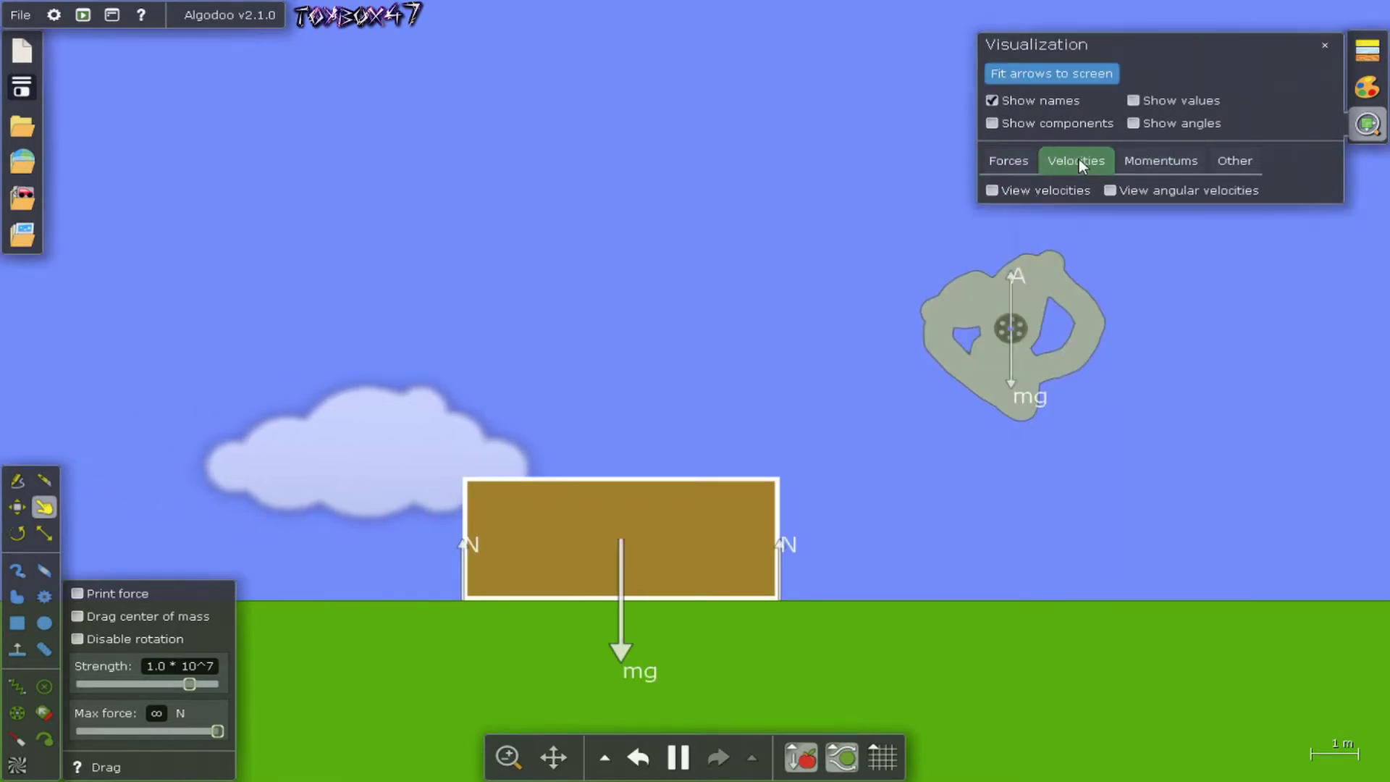
left_click(1090, 190)
left_click(1161, 160)
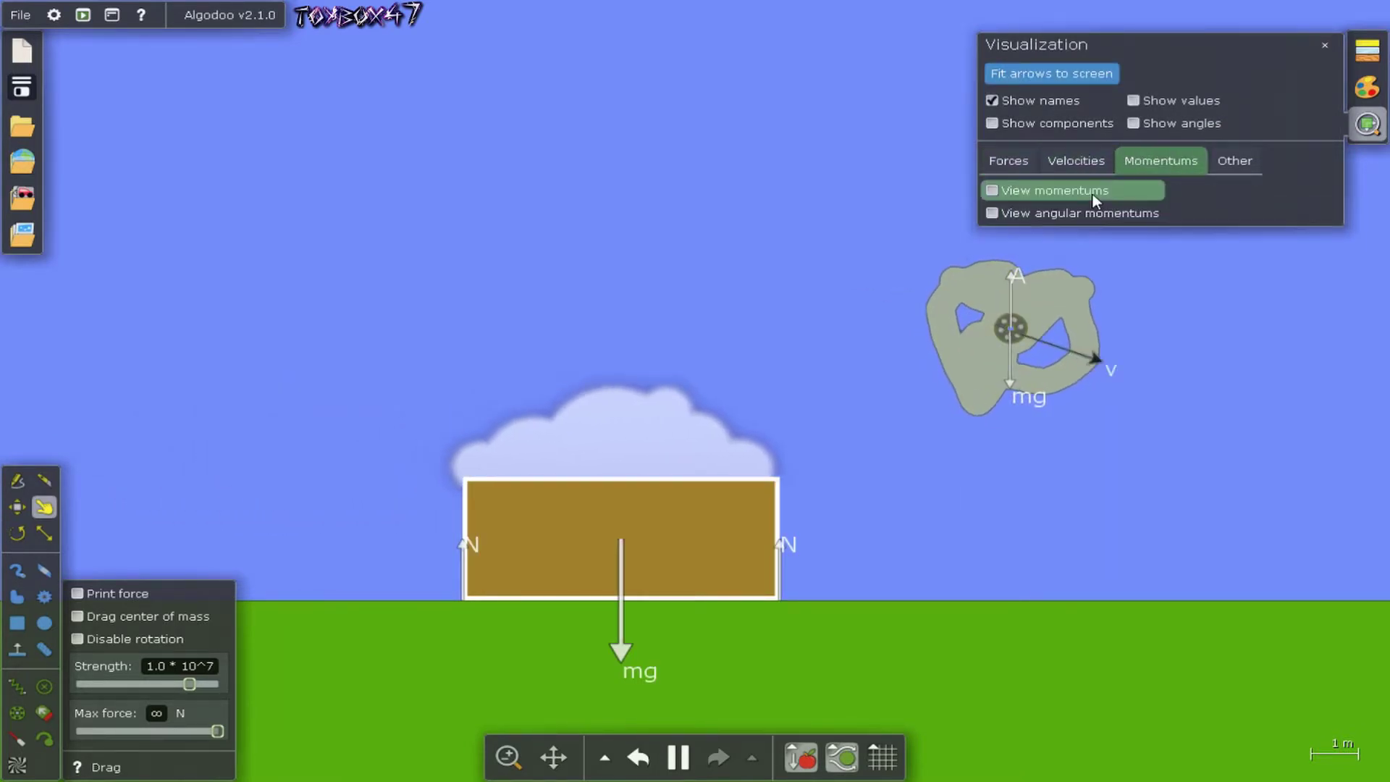
left_click(992, 190)
left_click(1008, 160)
left_click(1325, 46)
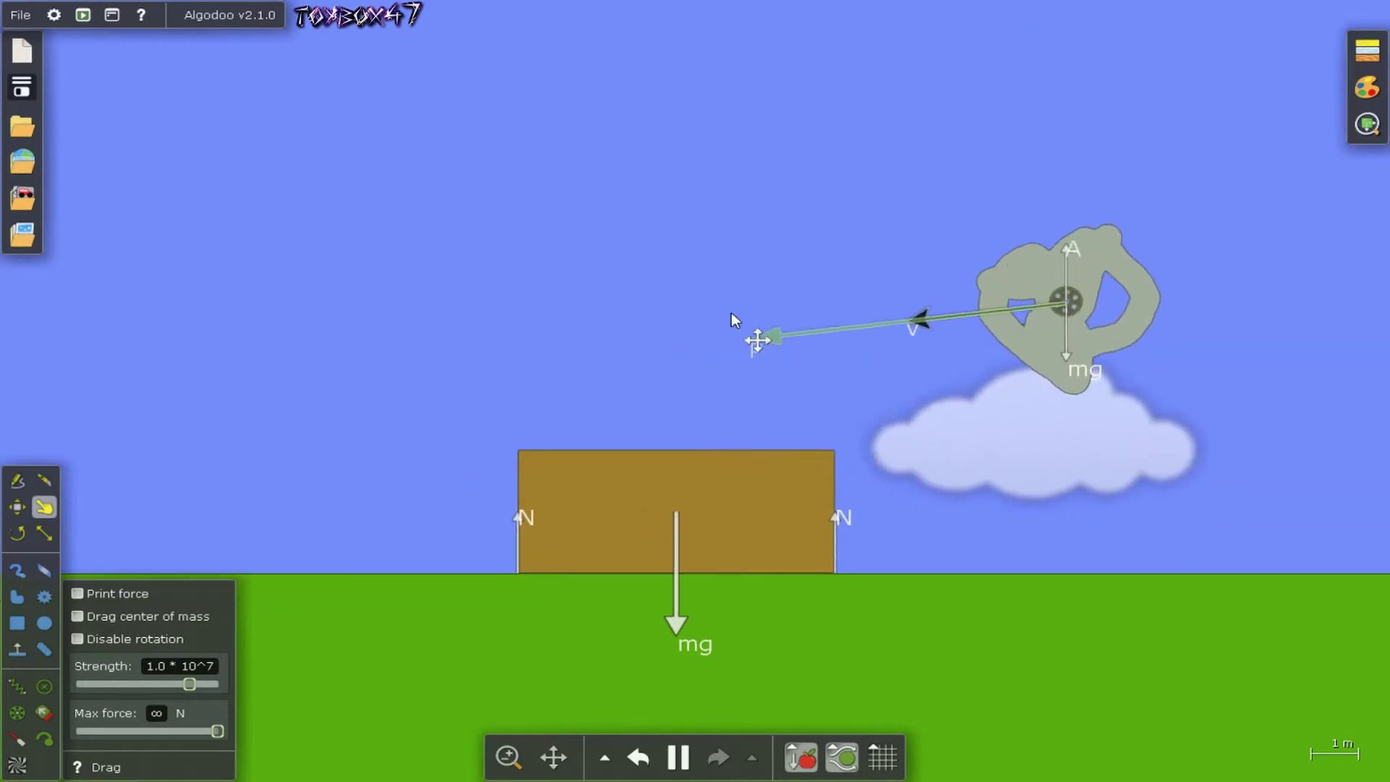
Move and tip the brown box with the values, components and angles of its arrows displayed
left_click_drag(637, 515, 941, 326)
left_click(1366, 124)
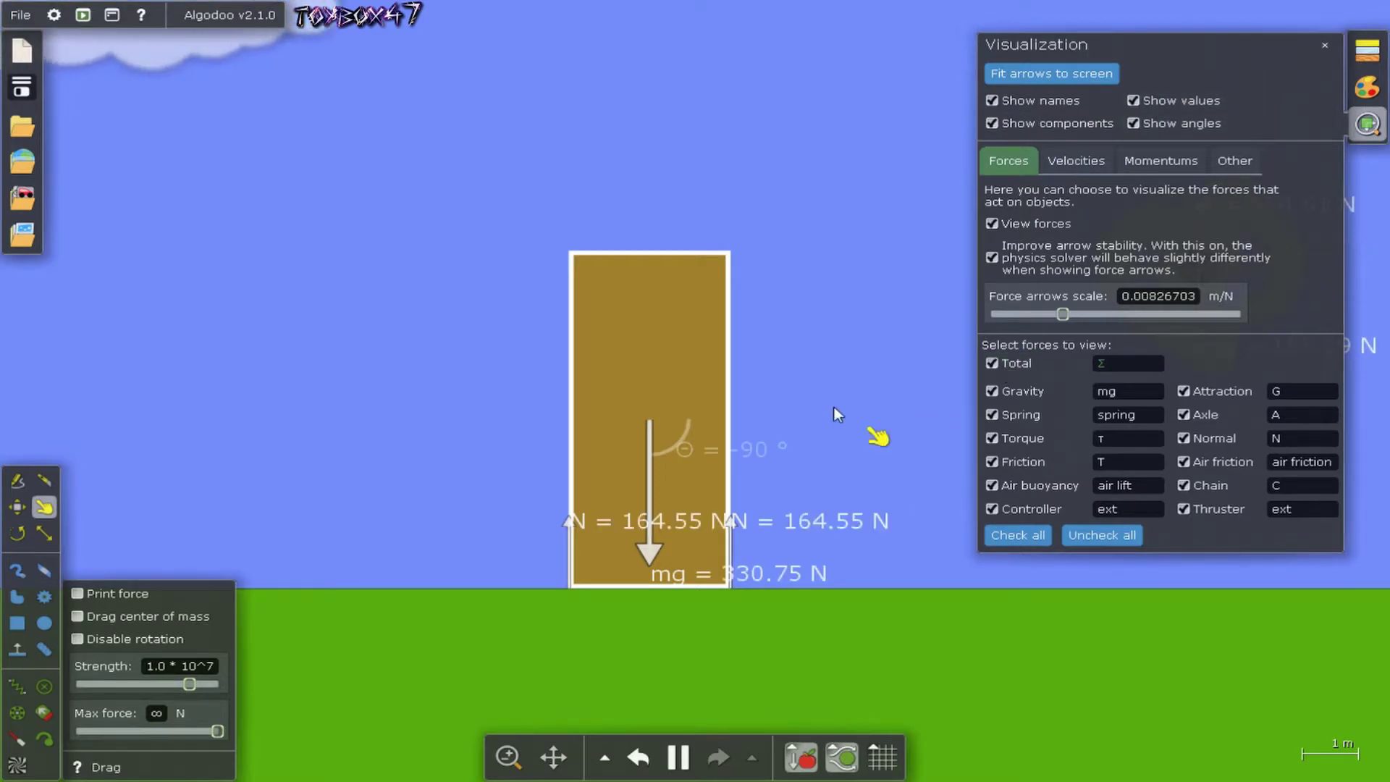
left_click_drag(724, 334, 566, 418)
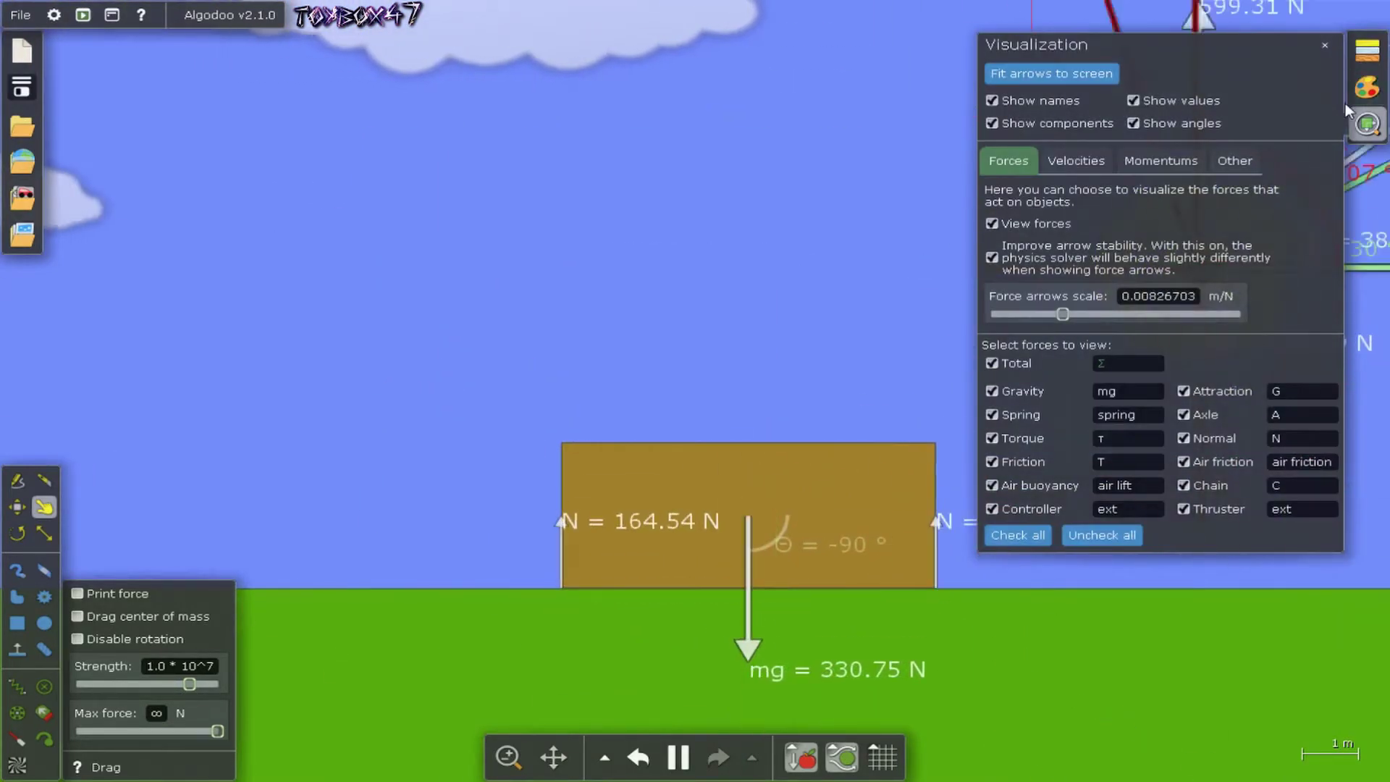
Turn off the arrow names, components, angles and values, and hide the force, velocity and momentum arrows
left_click(1013, 101)
left_click(1014, 123)
left_click(1139, 121)
left_click(1140, 101)
left_click(1018, 226)
left_click(1075, 160)
left_click(1074, 197)
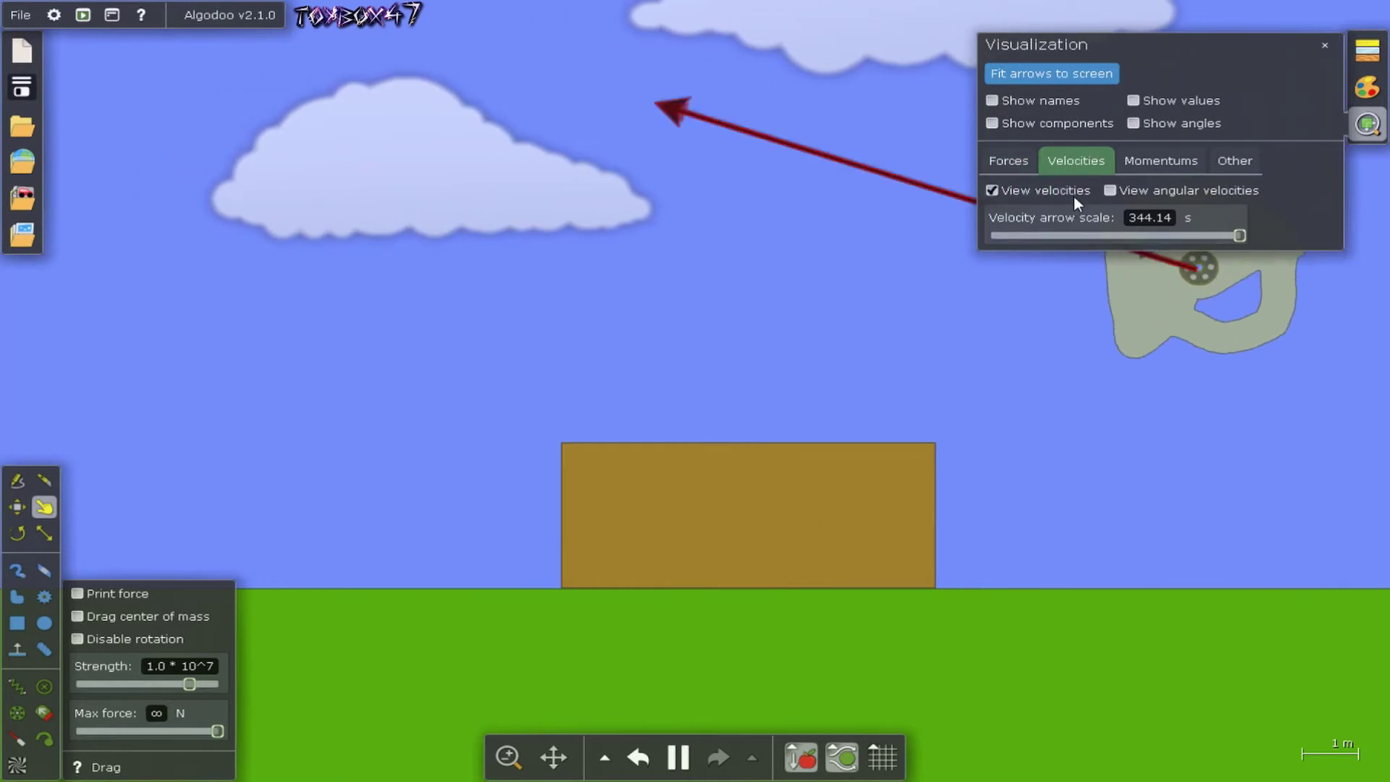
left_click(1161, 160)
left_click(1074, 194)
Tip the brown box upright and let it fall to examine how its arrows react
left_click_drag(774, 463, 666, 253)
left_click_drag(617, 431, 826, 471)
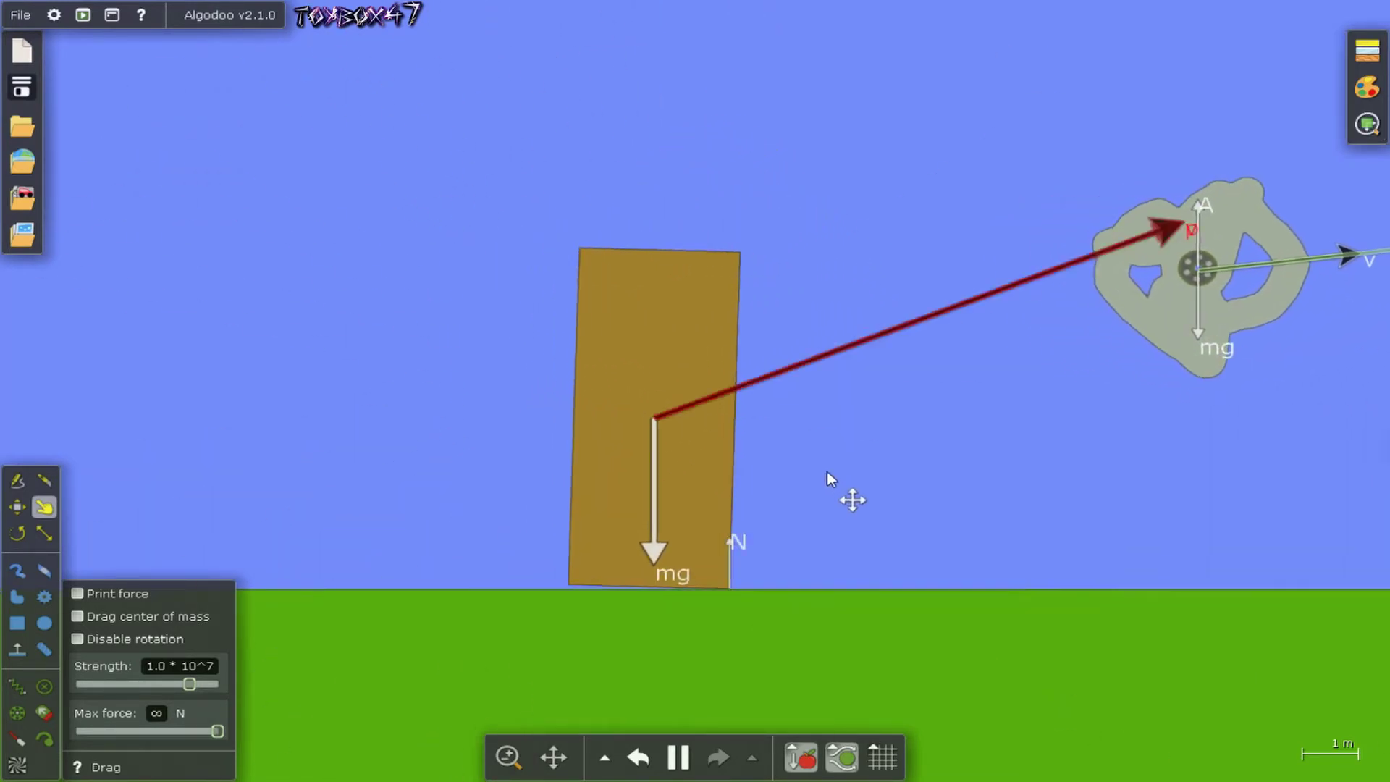
left_click(708, 398)
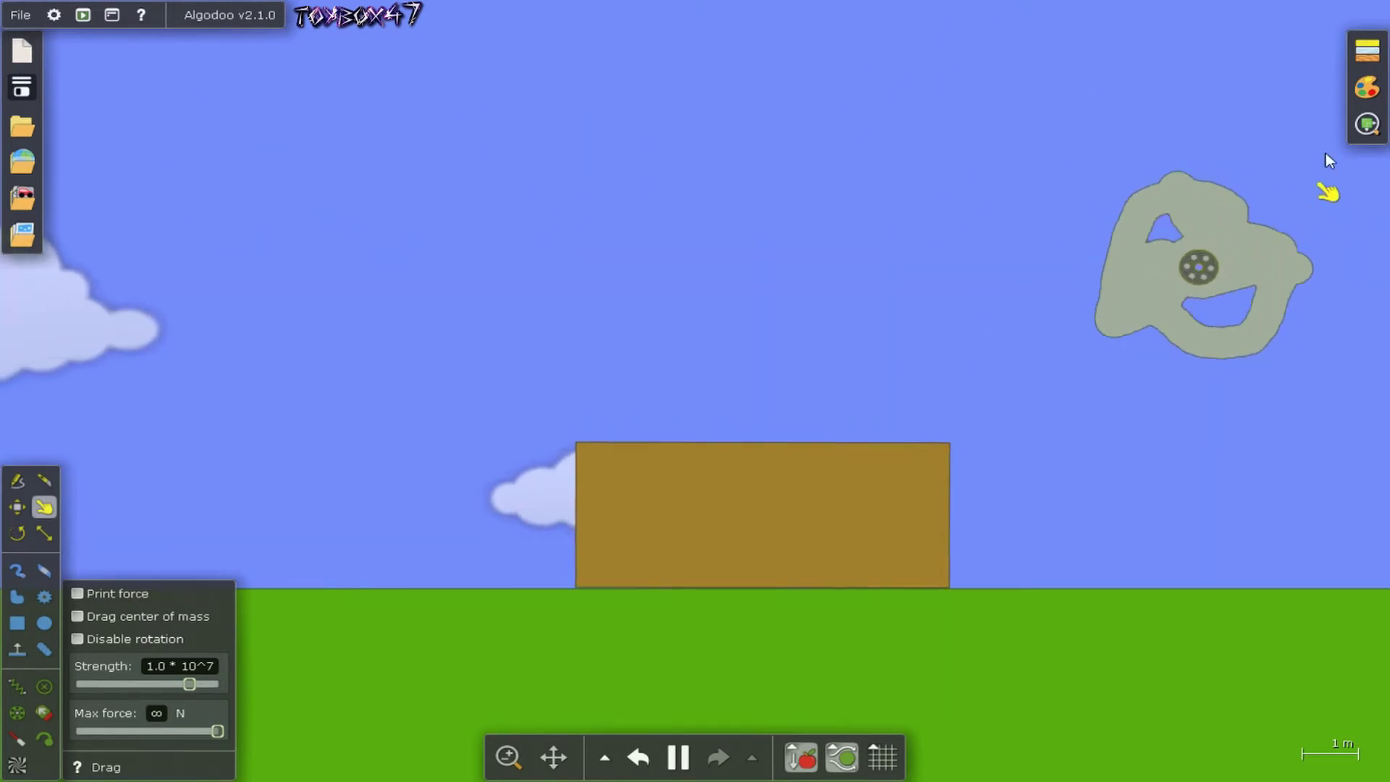
Set the colour of new objects to purple with hue 269, saturation 70% and value 86%
left_click(1367, 87)
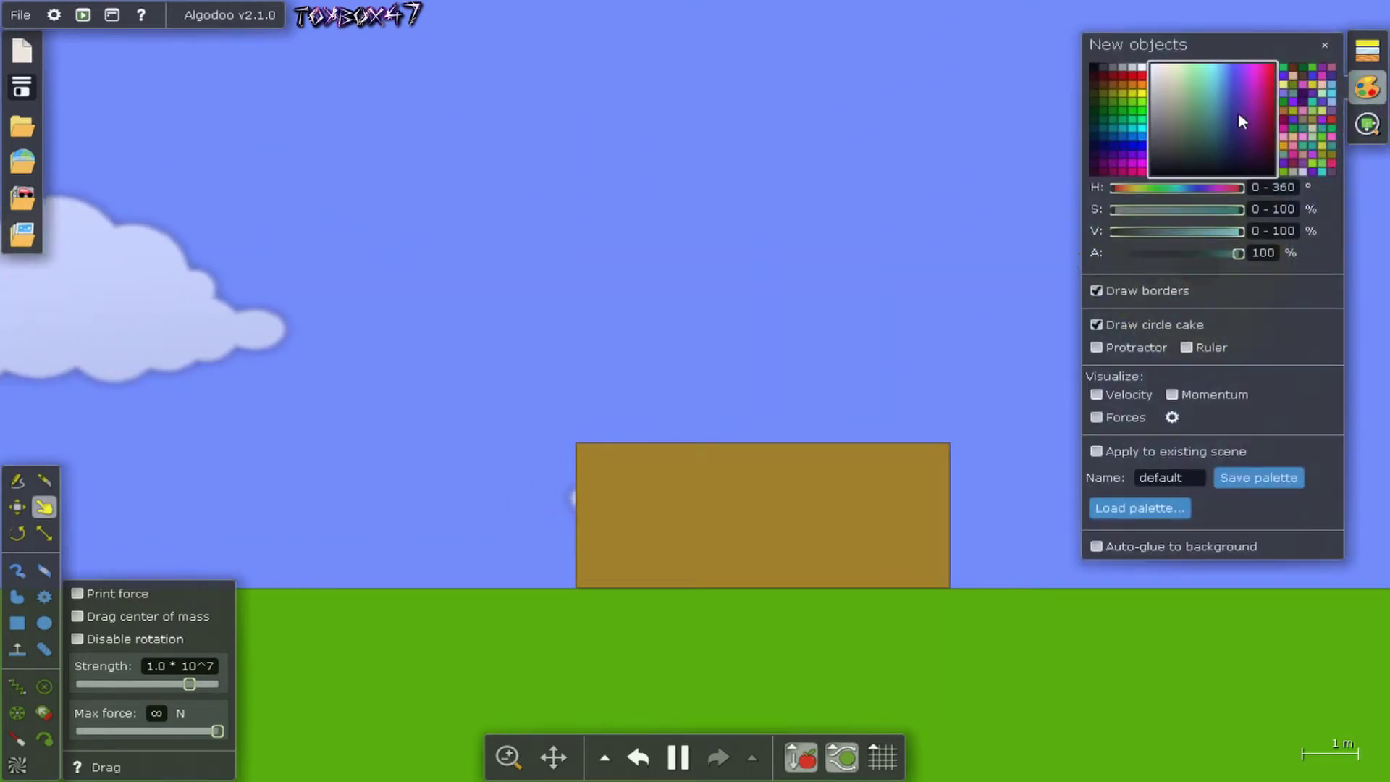
mouse_move(1239, 119)
left_mouse_down()
mouse_move(1228, 103)
mouse_move(1249, 65)
mouse_move(1240, 80)
left_mouse_up()
left_click(1314, 92)
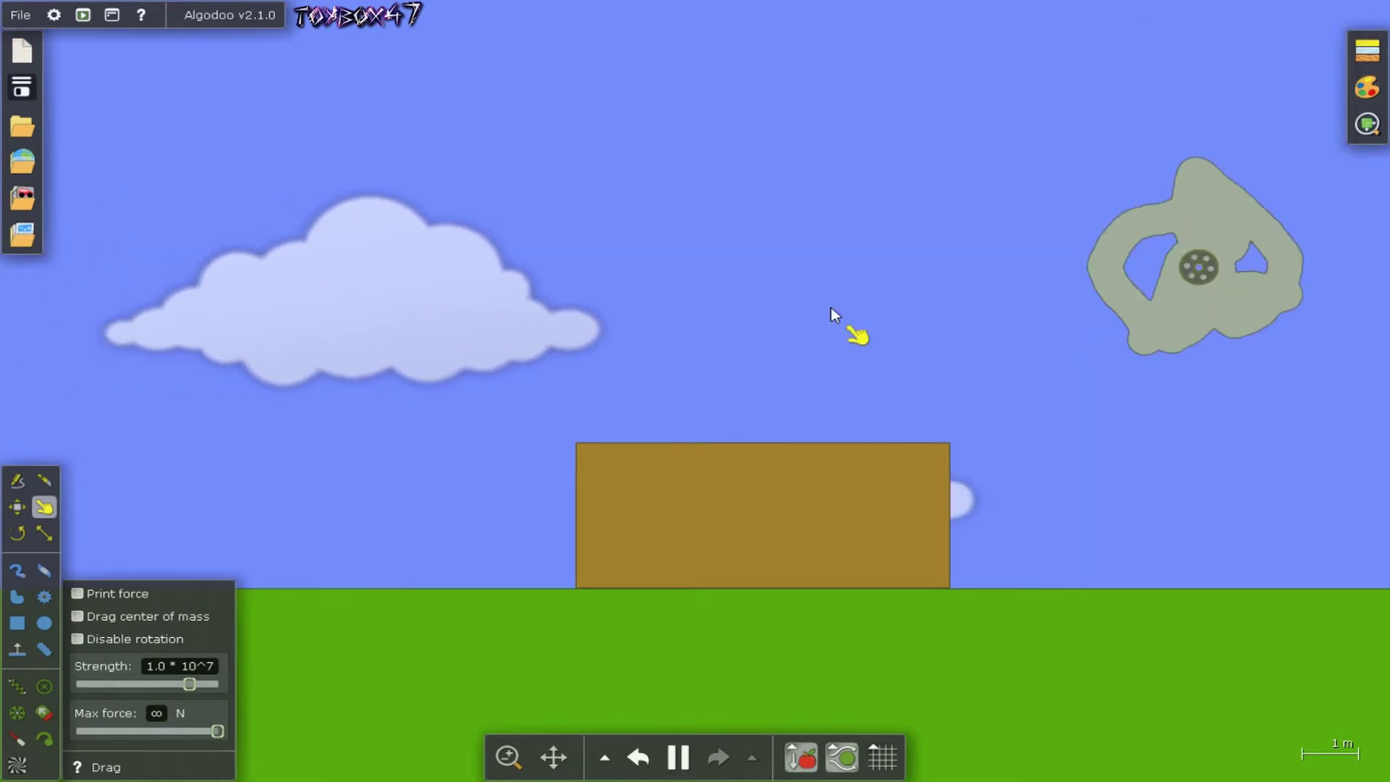
Recolour the brown box bright violet after trying a dark yellow on it
left_click(757, 476)
left_click(1367, 87)
left_click(1145, 95)
left_click(1312, 90)
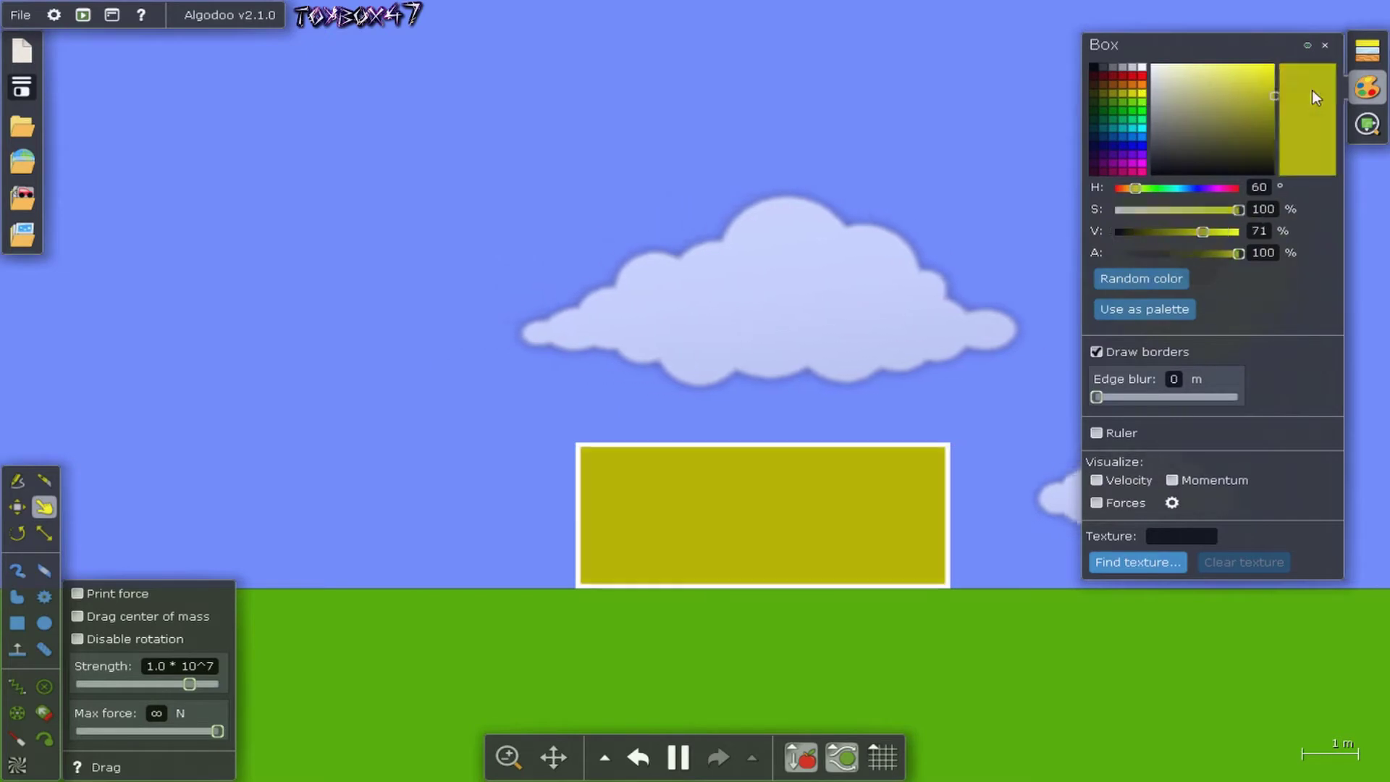
left_click(1140, 152)
left_click(1308, 45)
Look through the material presets for new objects and the available colour palettes
left_click(1367, 50)
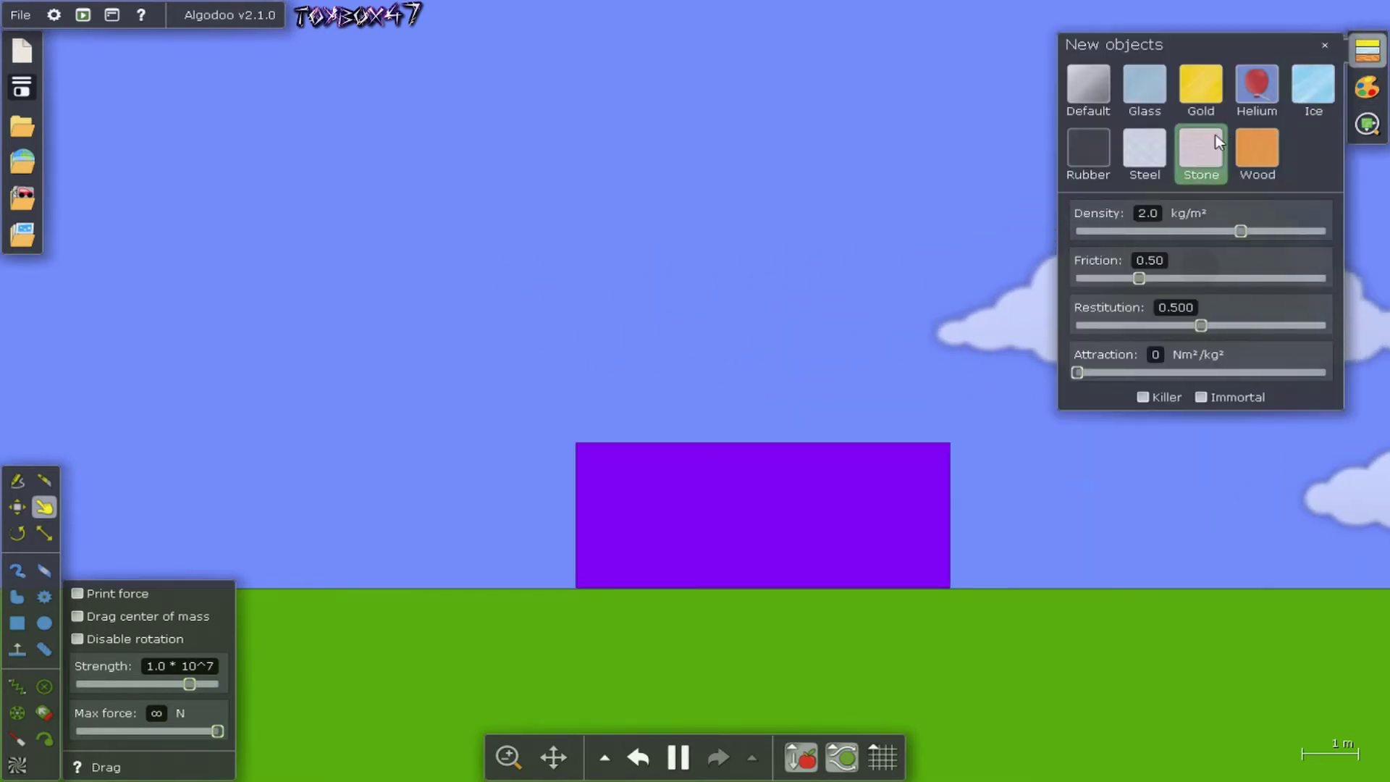
left_click(1367, 87)
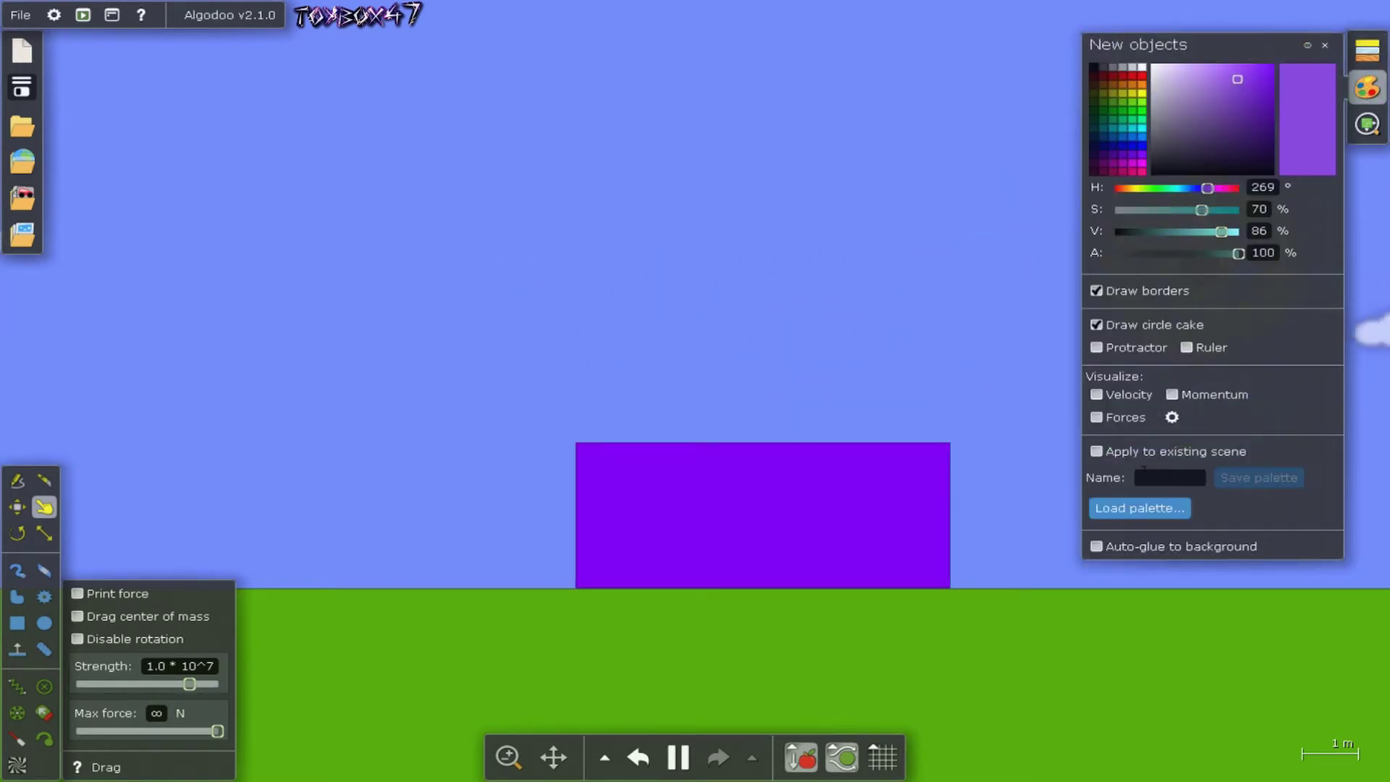
left_click(1140, 509)
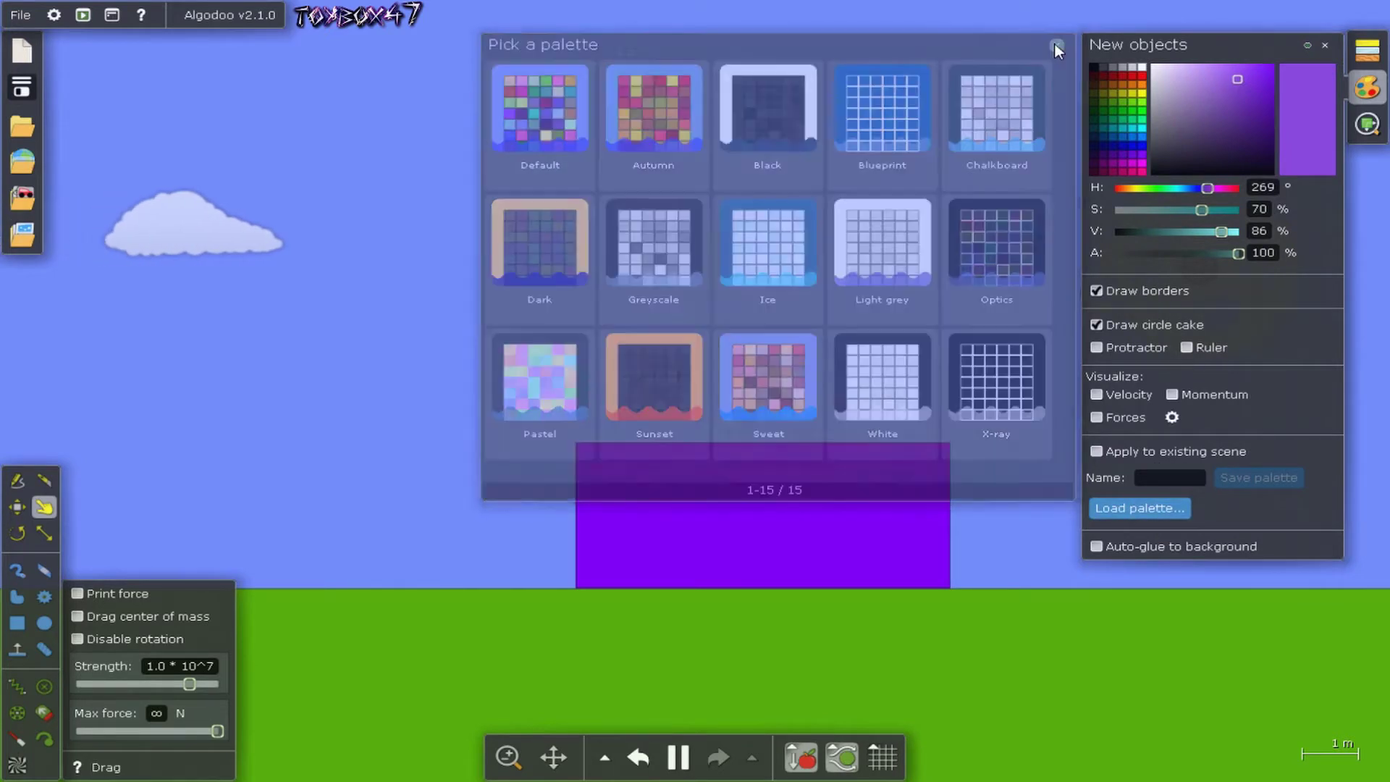
left_click(1056, 46)
Lower the violet box's density to 0.0110 kg/m² and lift the box off the ground
left_click(1367, 49)
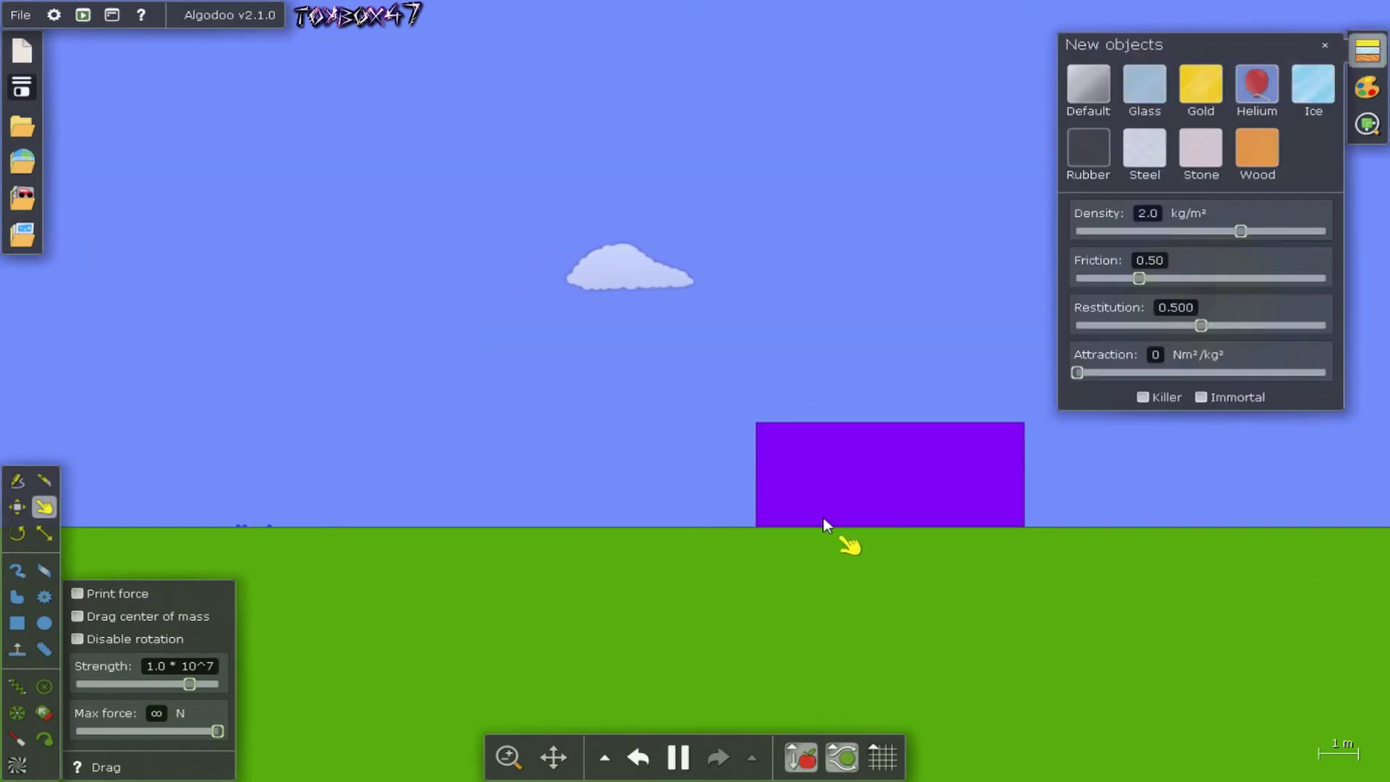
left_click(825, 523)
left_click_drag(1164, 232, 1122, 233)
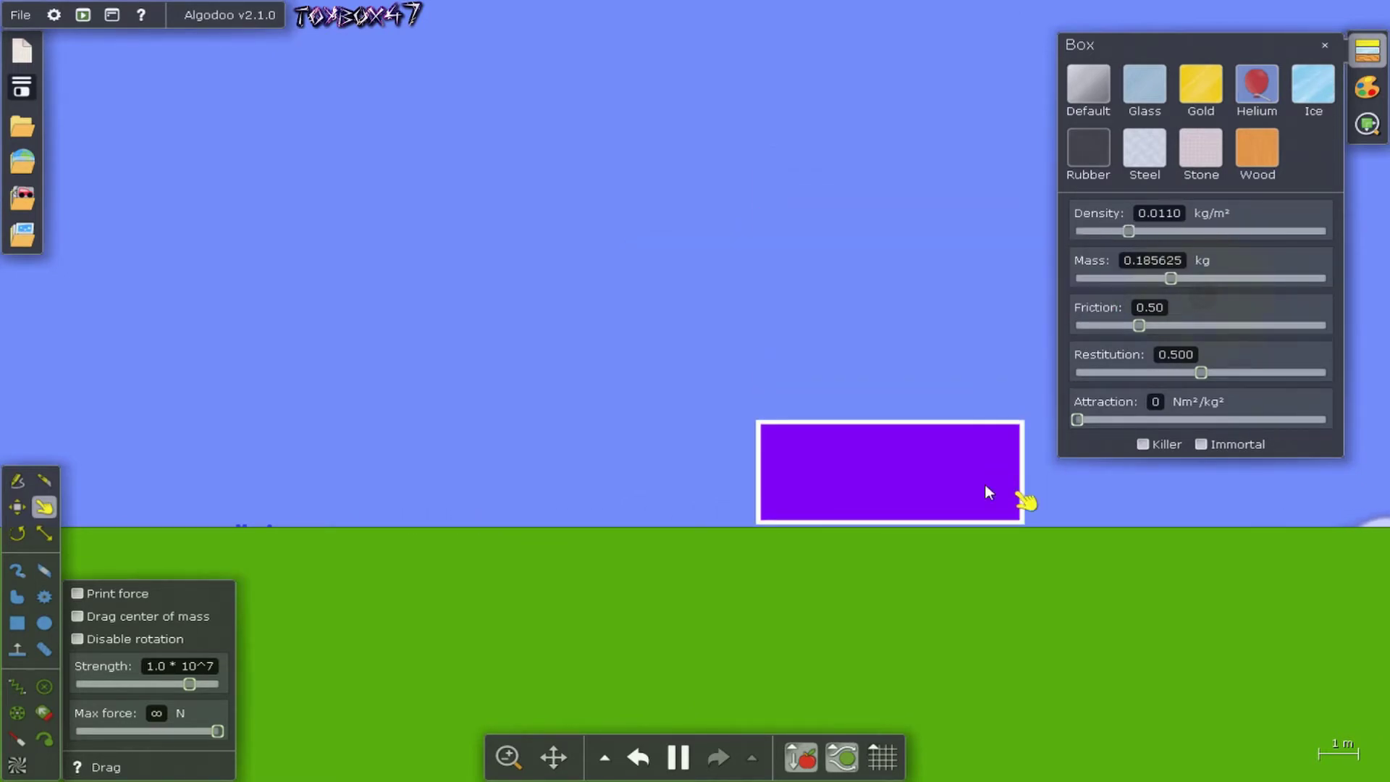
left_click_drag(880, 438, 889, 319)
left_click(984, 357)
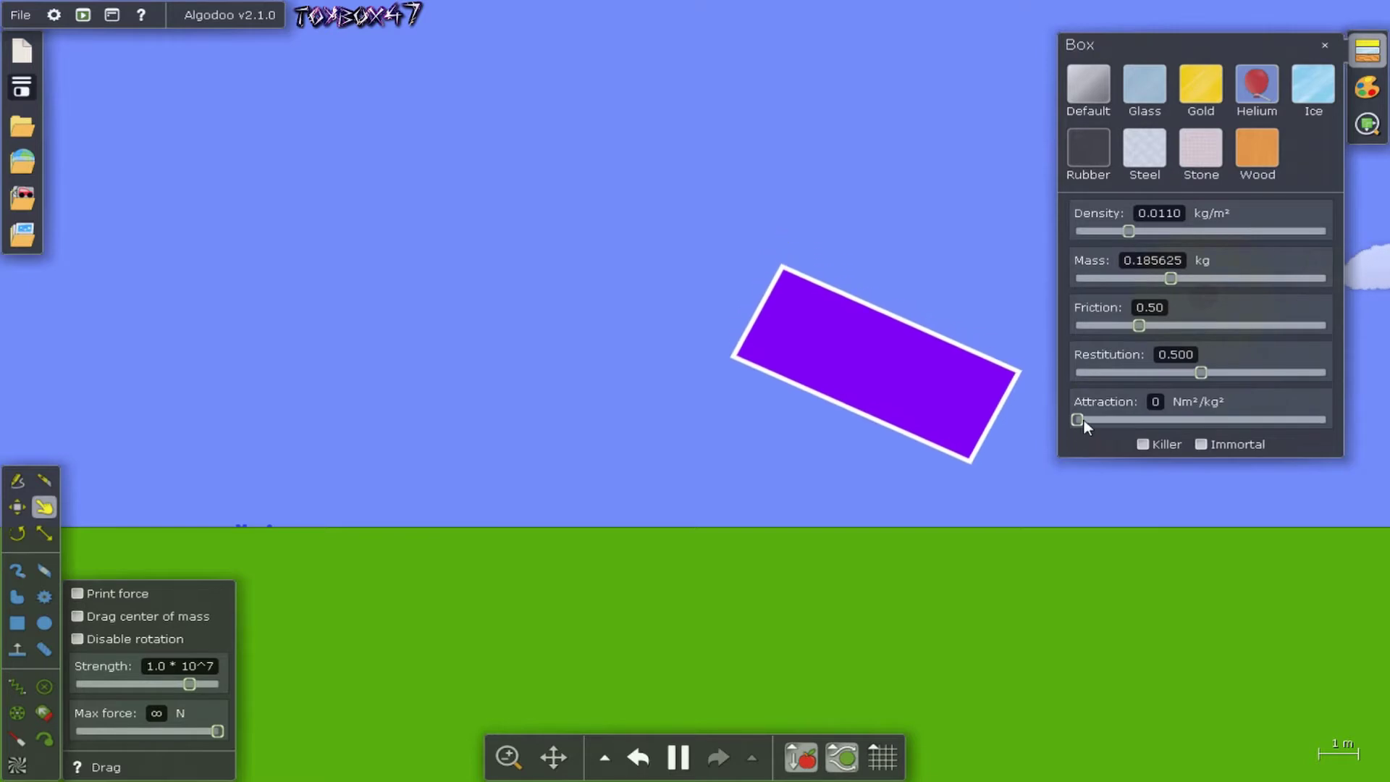
Try the violet box without friction, set its friction to 0.10 and slide it along the ground
mouse_move(1084, 420)
left_mouse_down()
mouse_move(1102, 420)
mouse_move(1079, 420)
left_mouse_up()
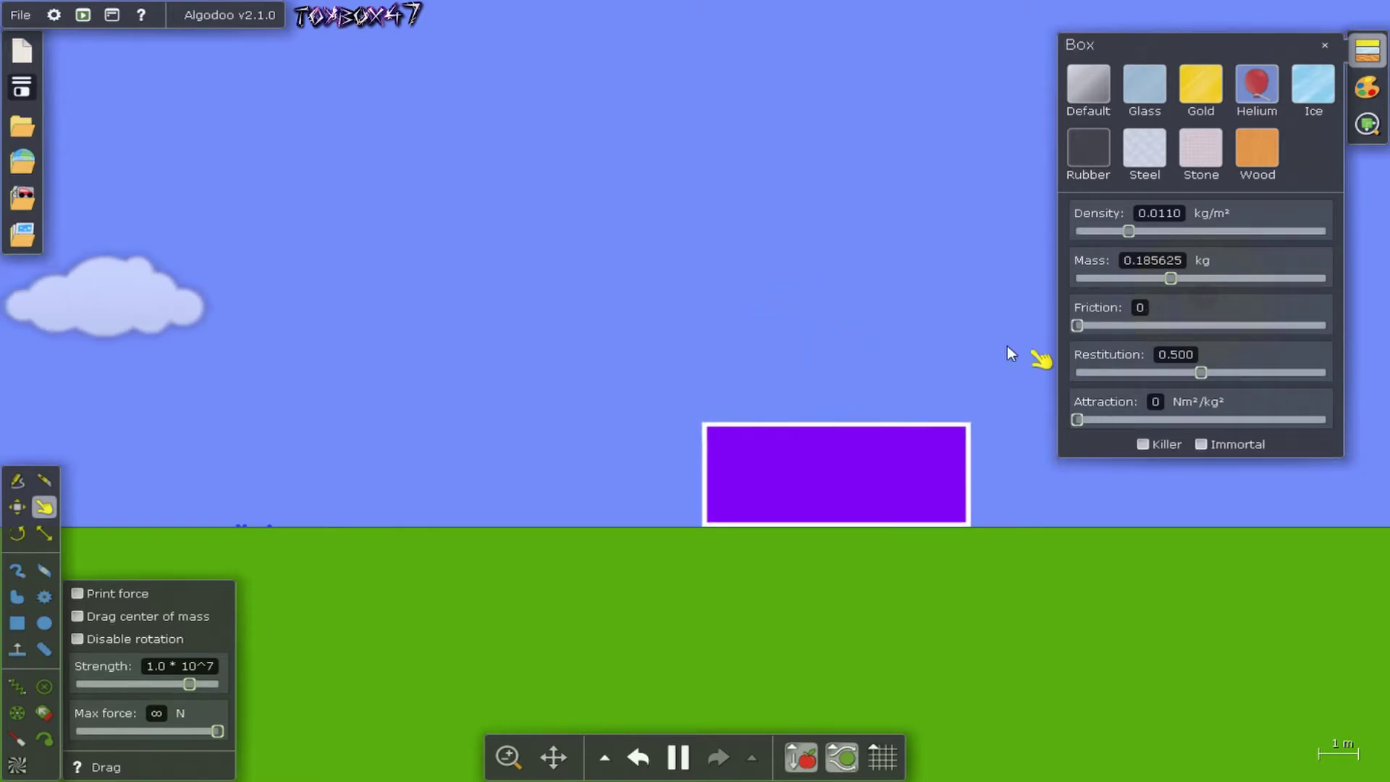
left_click_drag(1078, 326, 1202, 344)
left_click_drag(902, 338, 1182, 331)
left_click_drag(280, 432, 861, 525)
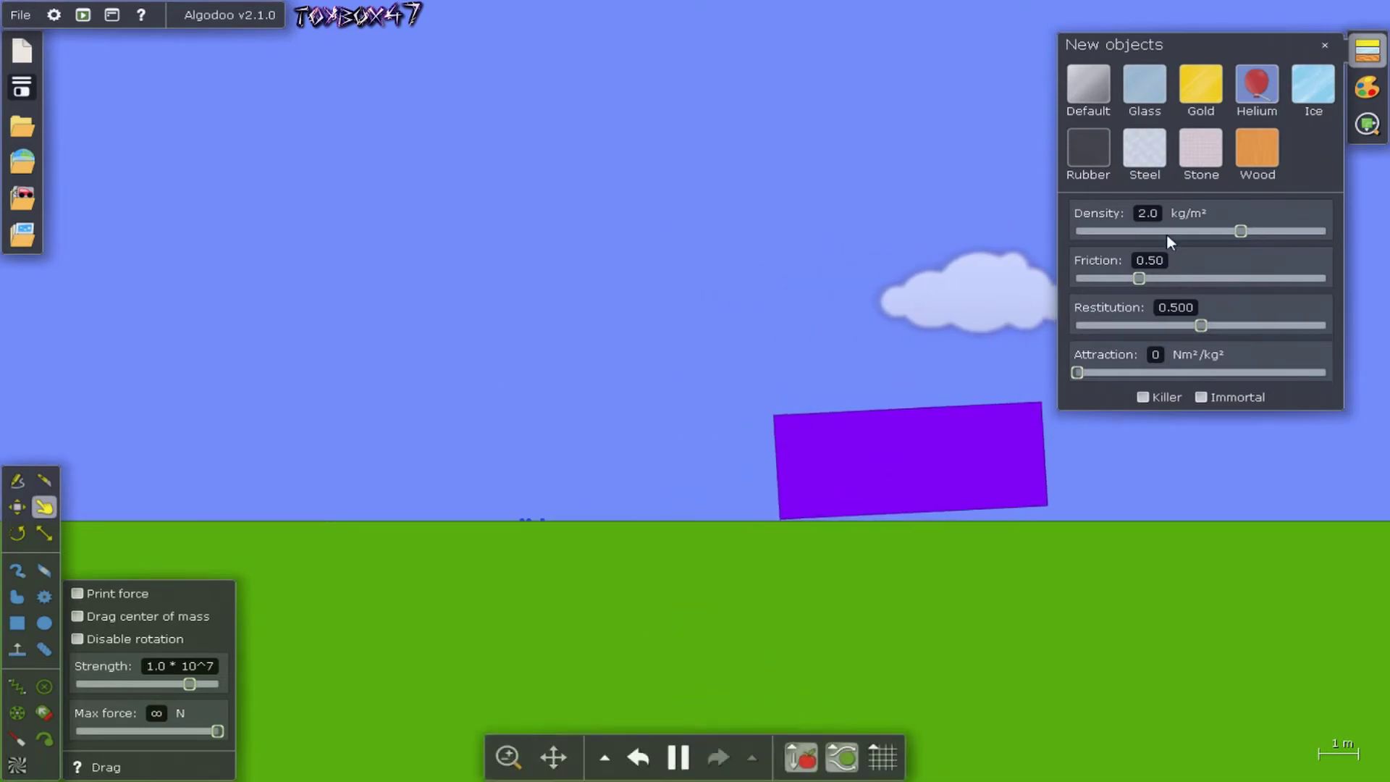
Set the violet box's restitution to 0.930 and drop it on the ground to test its bounce
left_click(992, 460)
left_click_drag(930, 389, 943, 427)
left_click(942, 427)
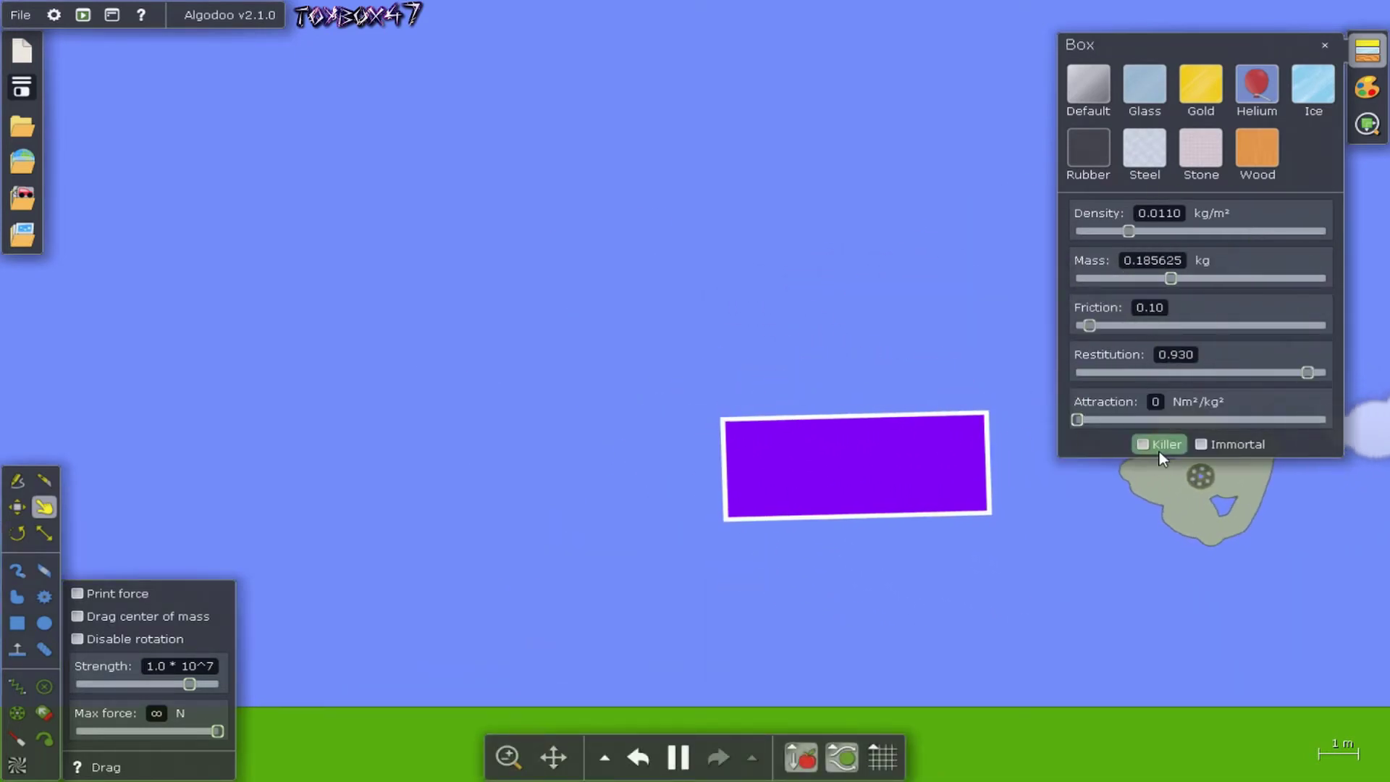
Try the Killer property on the violet box and undo the resulting changes
left_click(1158, 445)
left_click_drag(876, 472, 966, 479)
left_click(1152, 444)
key("ctrl+z")
key("ctrl+z")
key("ctrl+z")
key("ctrl+z")
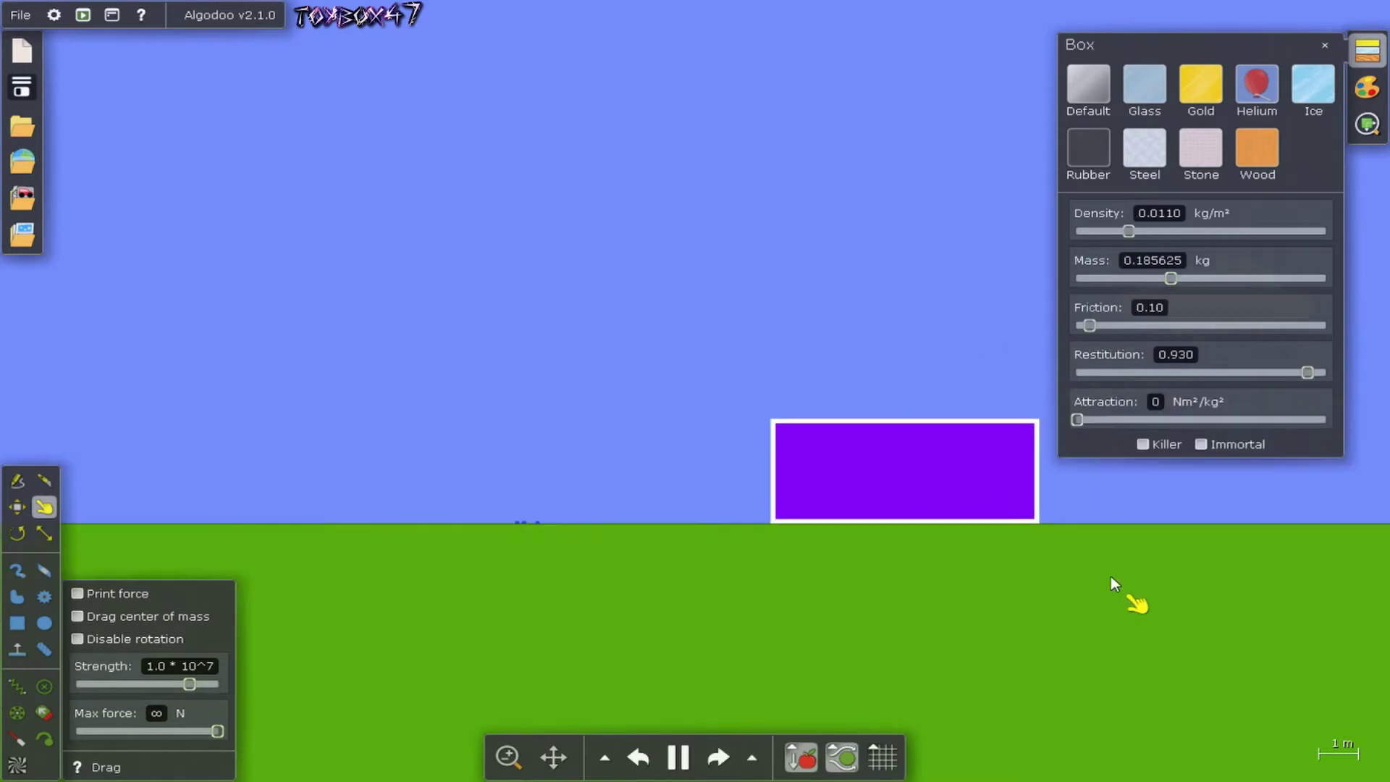
left_click(1367, 51)
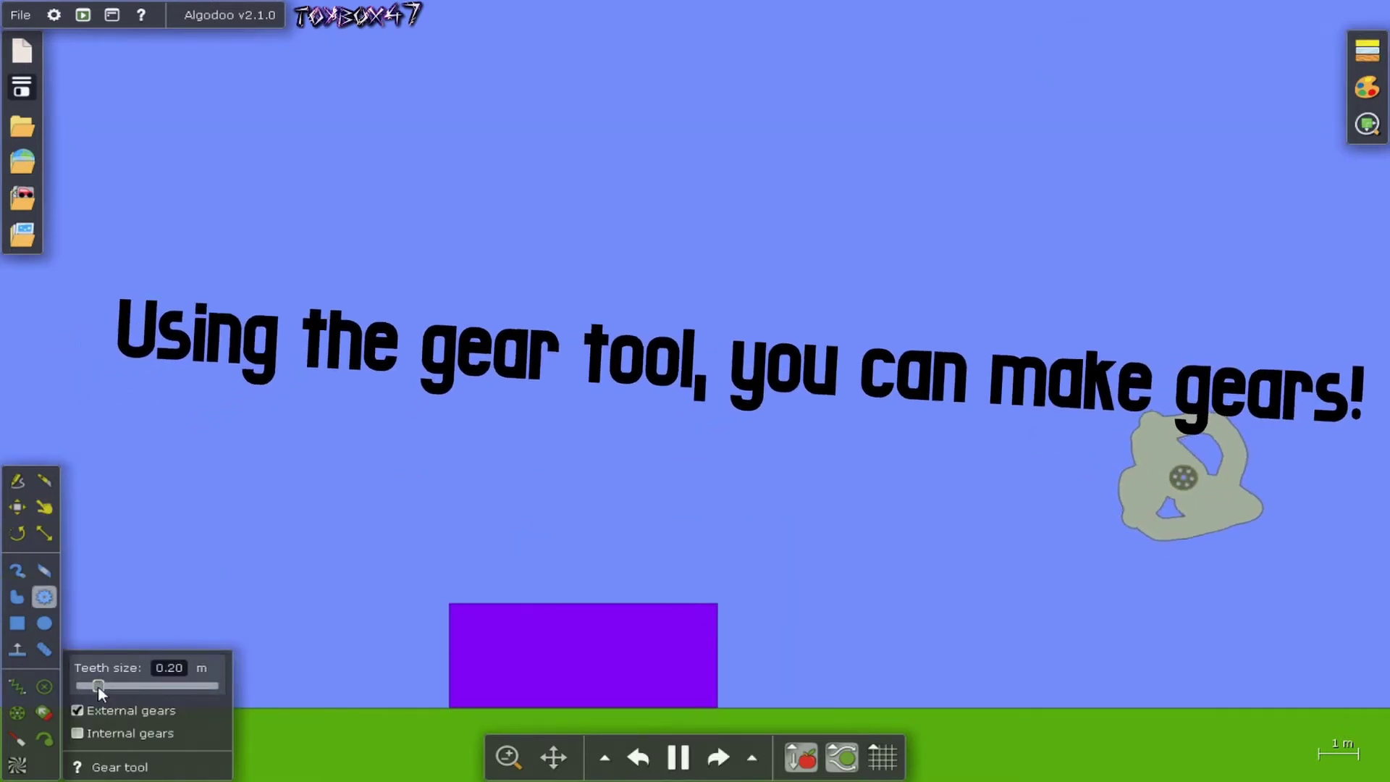
Set the gear teeth size to 0.26 m and draw a large gear above the violet box and another beside it
left_click_drag(100, 686, 107, 685)
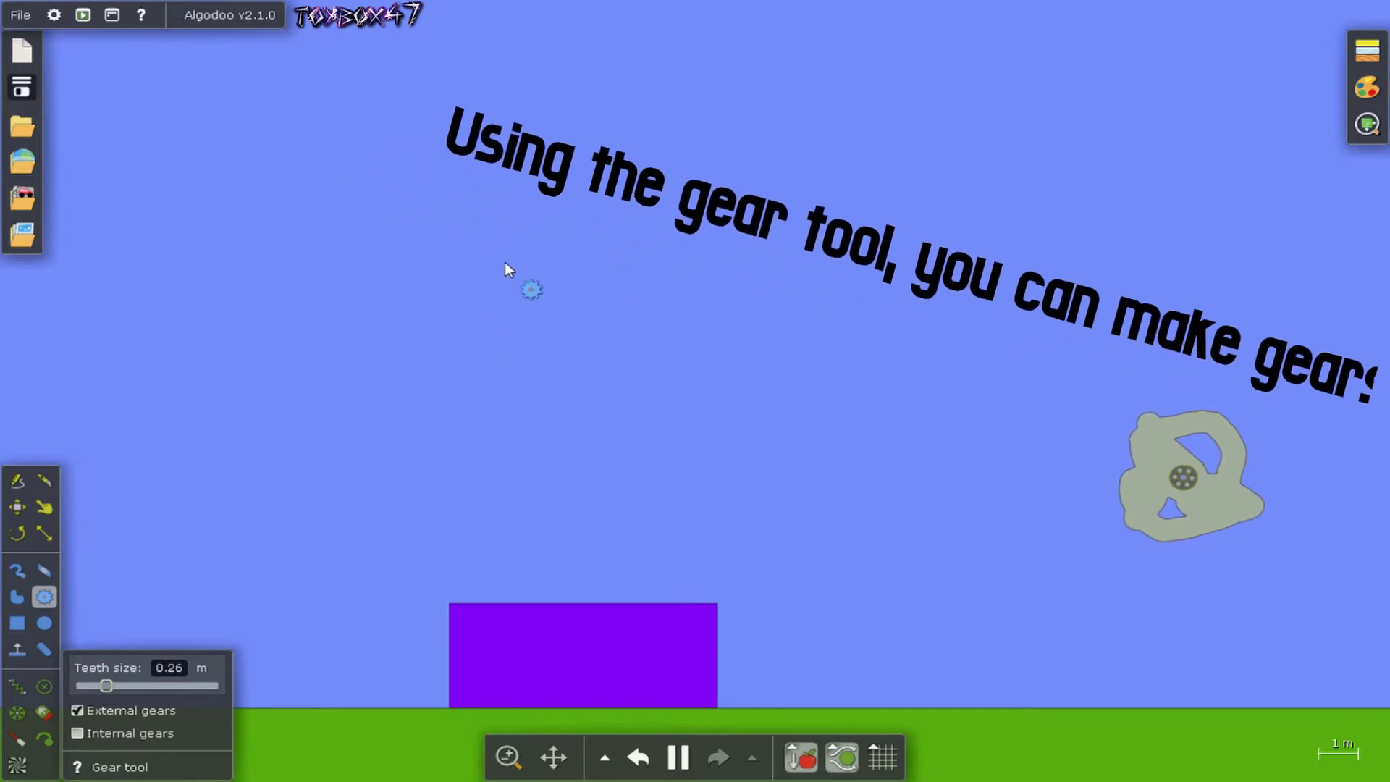
left_click_drag(505, 262, 584, 376)
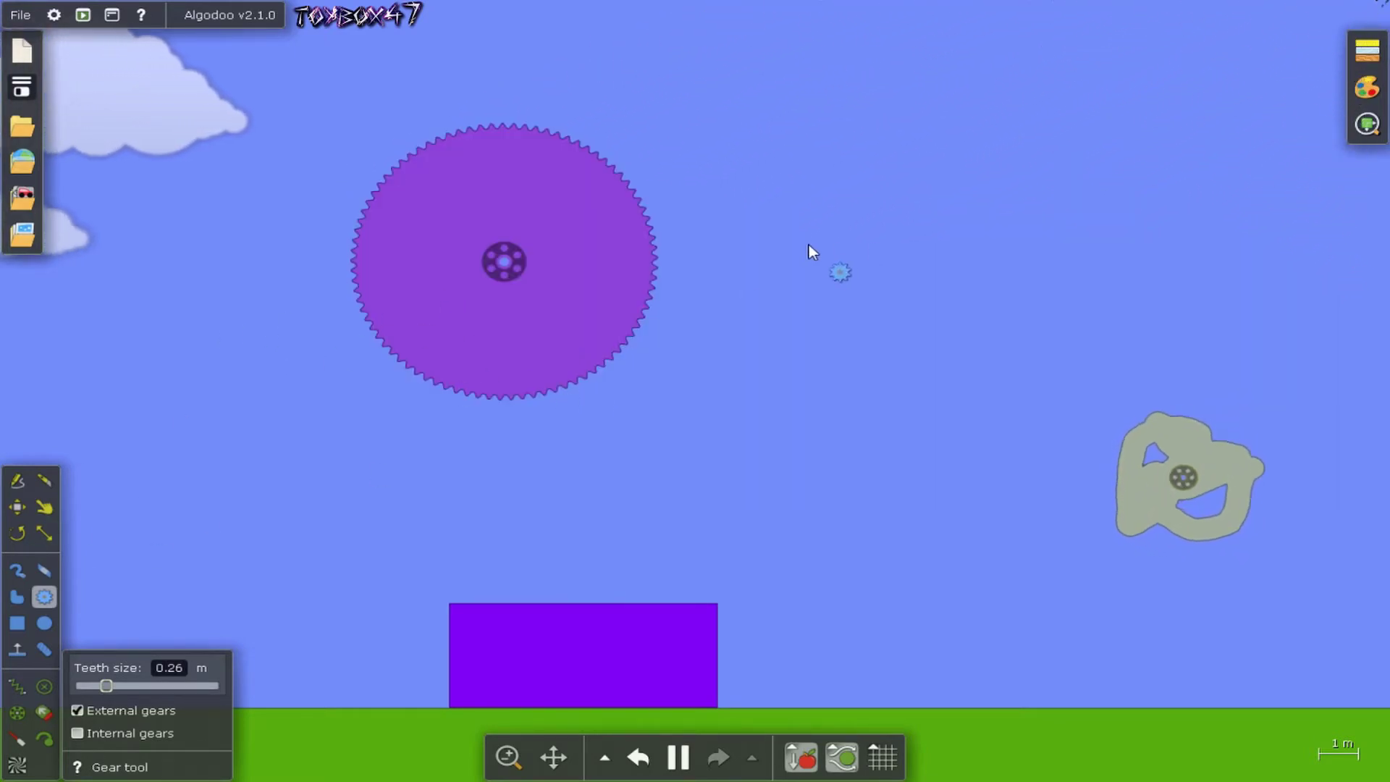
left_click_drag(829, 230, 658, 242)
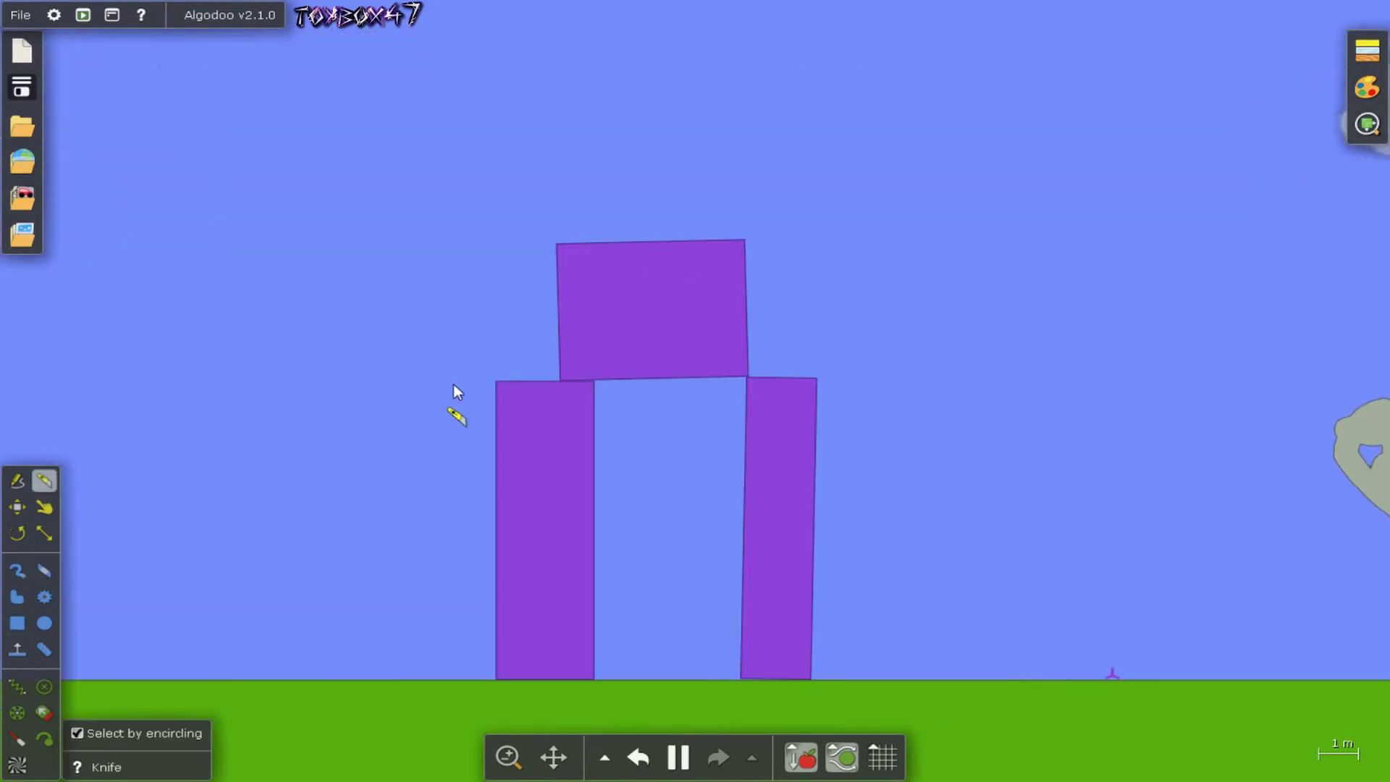
Slice the purple block arch and the grey freehand shape with the Knife
mouse_move(546, 278)
left_mouse_down()
mouse_move(608, 398)
mouse_move(477, 499)
left_mouse_up()
mouse_move(726, 332)
left_mouse_down()
mouse_move(818, 429)
mouse_move(877, 355)
left_mouse_up()
mouse_move(1271, 425)
left_mouse_down()
mouse_move(897, 457)
mouse_move(1127, 522)
left_mouse_up()
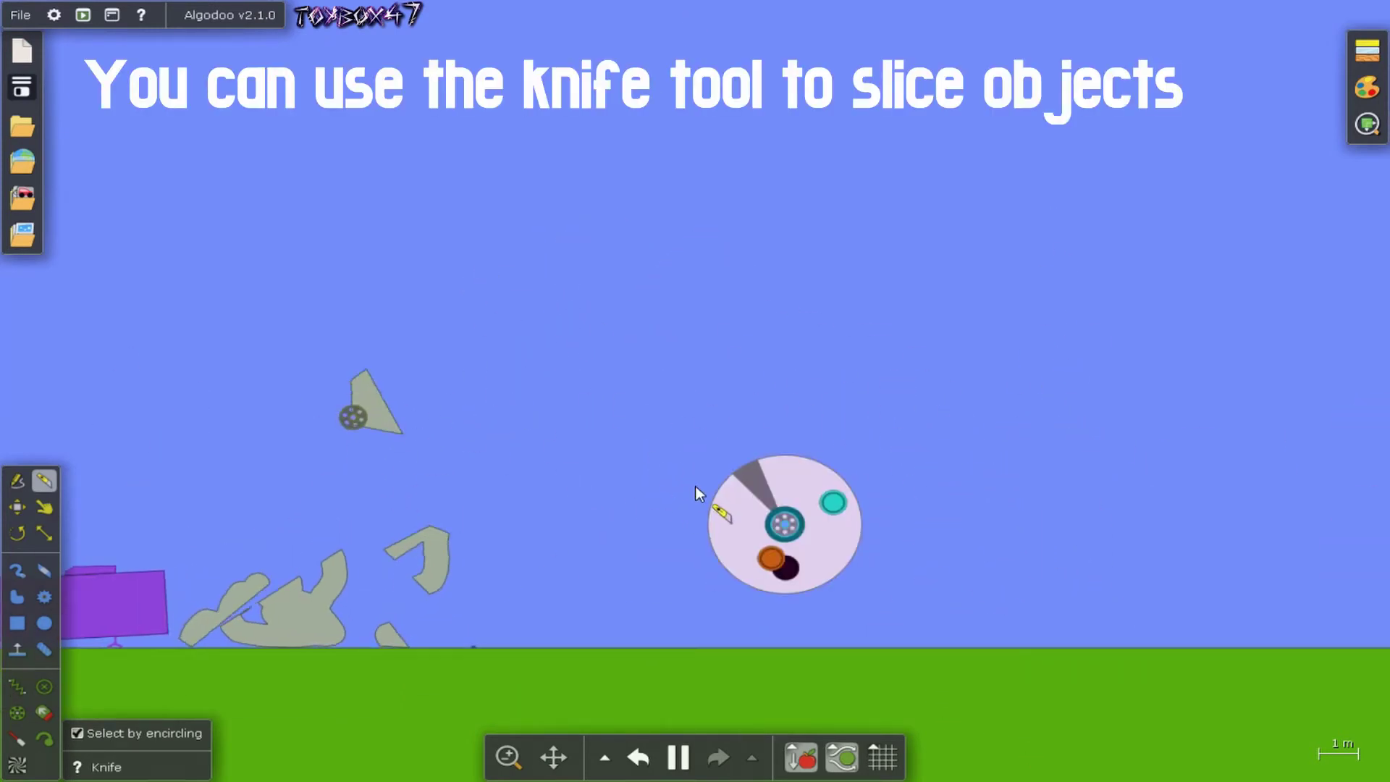
Slice the pale round disc into pieces with several Knife cuts
mouse_move(888, 465)
left_mouse_down()
mouse_move(747, 491)
mouse_move(838, 507)
mouse_move(871, 443)
mouse_move(795, 673)
mouse_move(703, 438)
mouse_move(800, 510)
mouse_move(750, 511)
mouse_move(792, 567)
mouse_move(728, 438)
mouse_move(840, 536)
left_mouse_up()
mouse_move(727, 514)
left_mouse_down()
mouse_move(818, 536)
mouse_move(793, 534)
left_mouse_up()
left_click_drag(371, 404, 667, 410)
mouse_move(605, 376)
left_mouse_down()
mouse_move(770, 465)
mouse_move(654, 424)
left_mouse_up()
left_click_drag(499, 435, 688, 434)
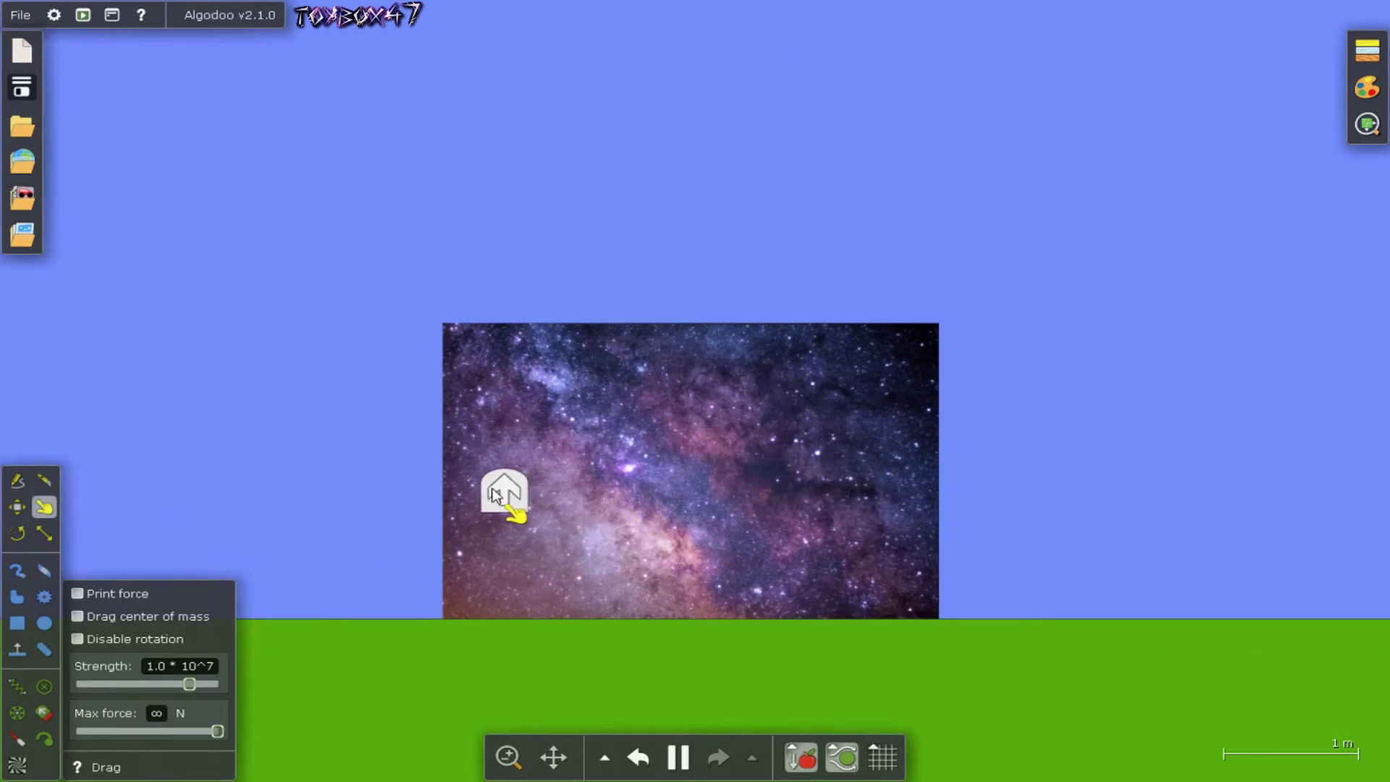
Duplicate the thruster on the galaxy-textured box and move the copy to the box's opposite side at about the same height
left_click(493, 490)
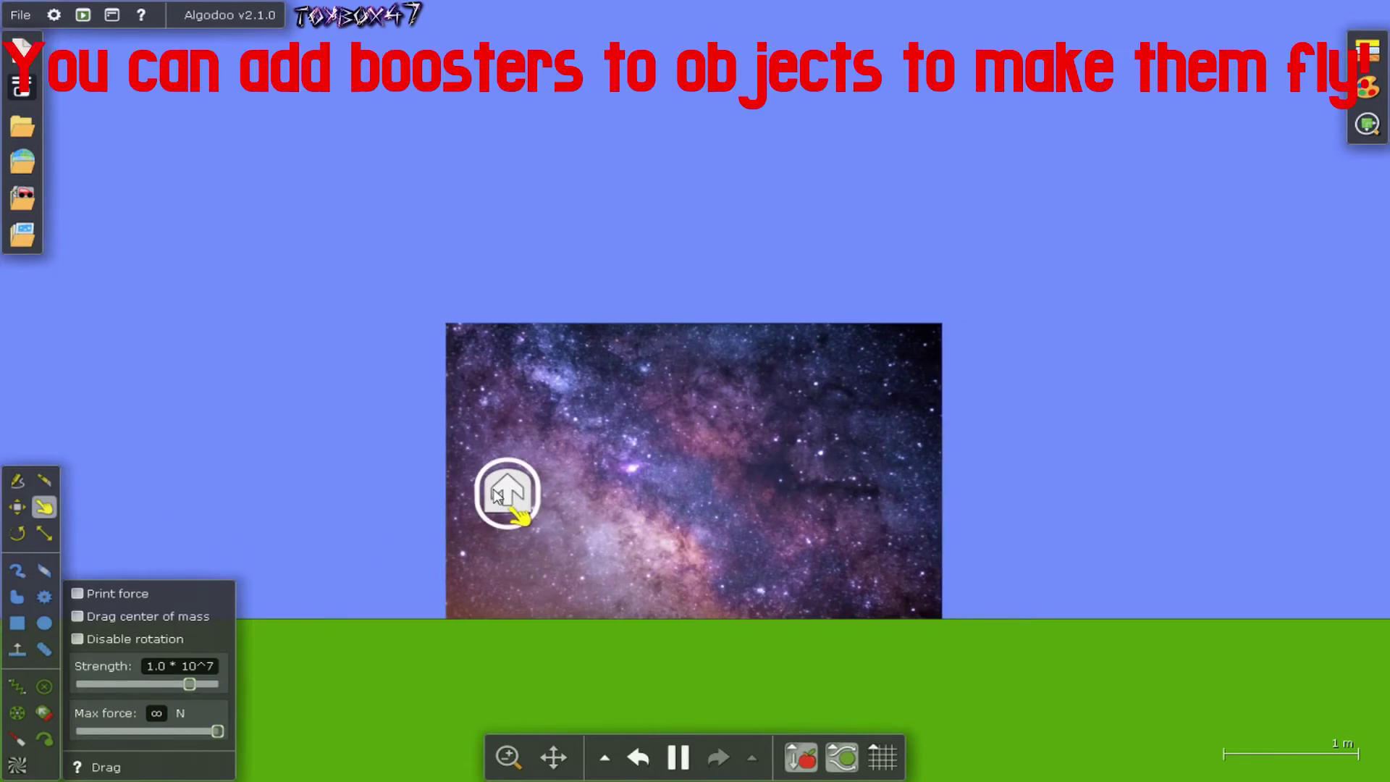
left_click_drag(579, 478, 746, 483)
left_click(16, 507)
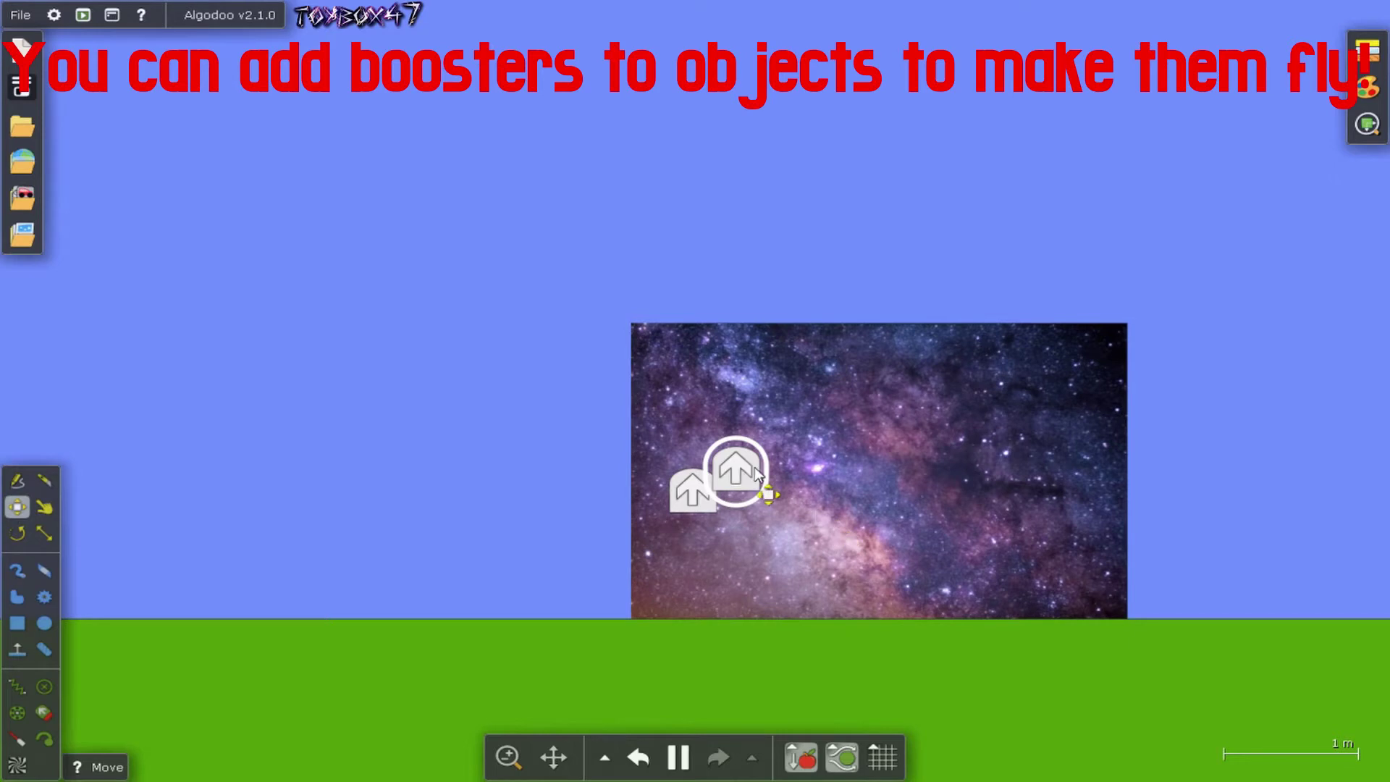
left_click_drag(1039, 503, 1039, 493)
left_click_drag(1196, 473, 1162, 490)
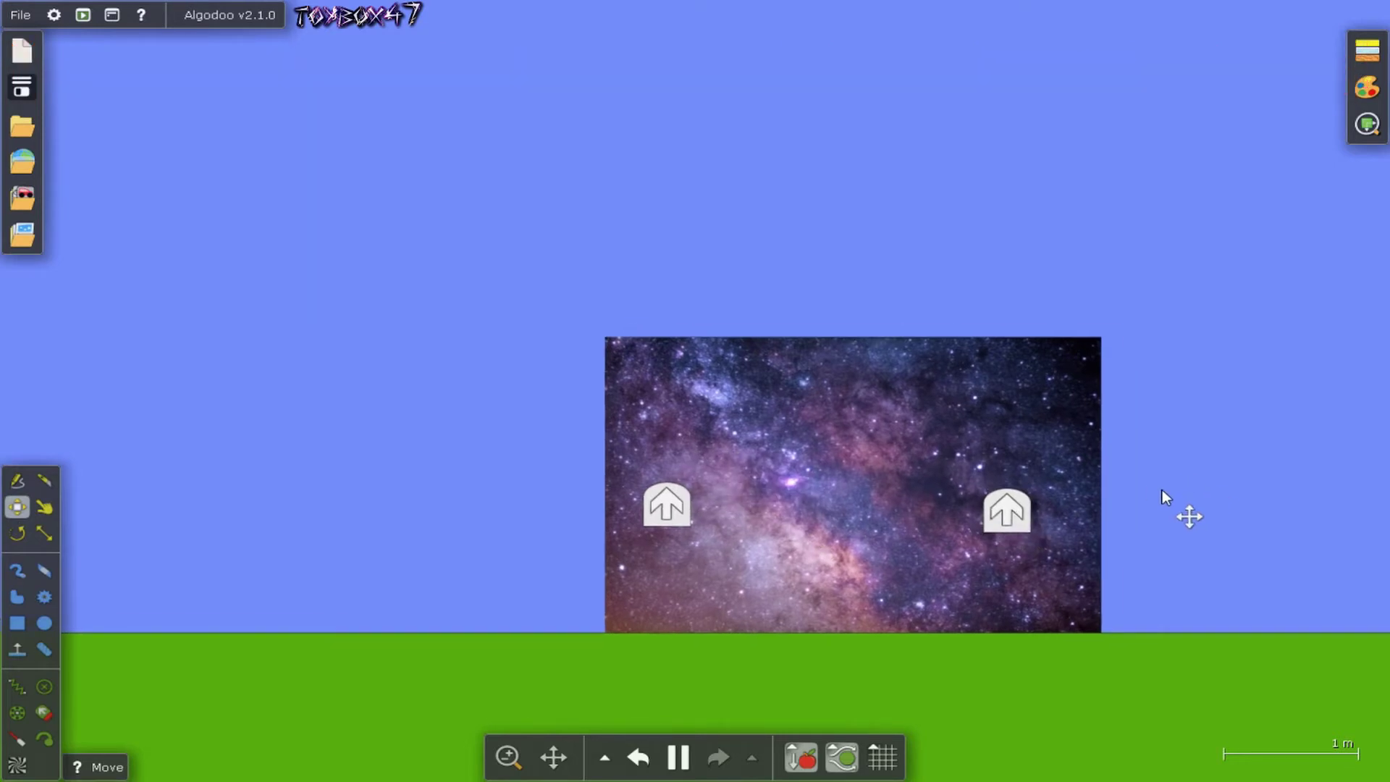
Fire the thrusters on the galaxy-textured box in the running simulation
key("Up")
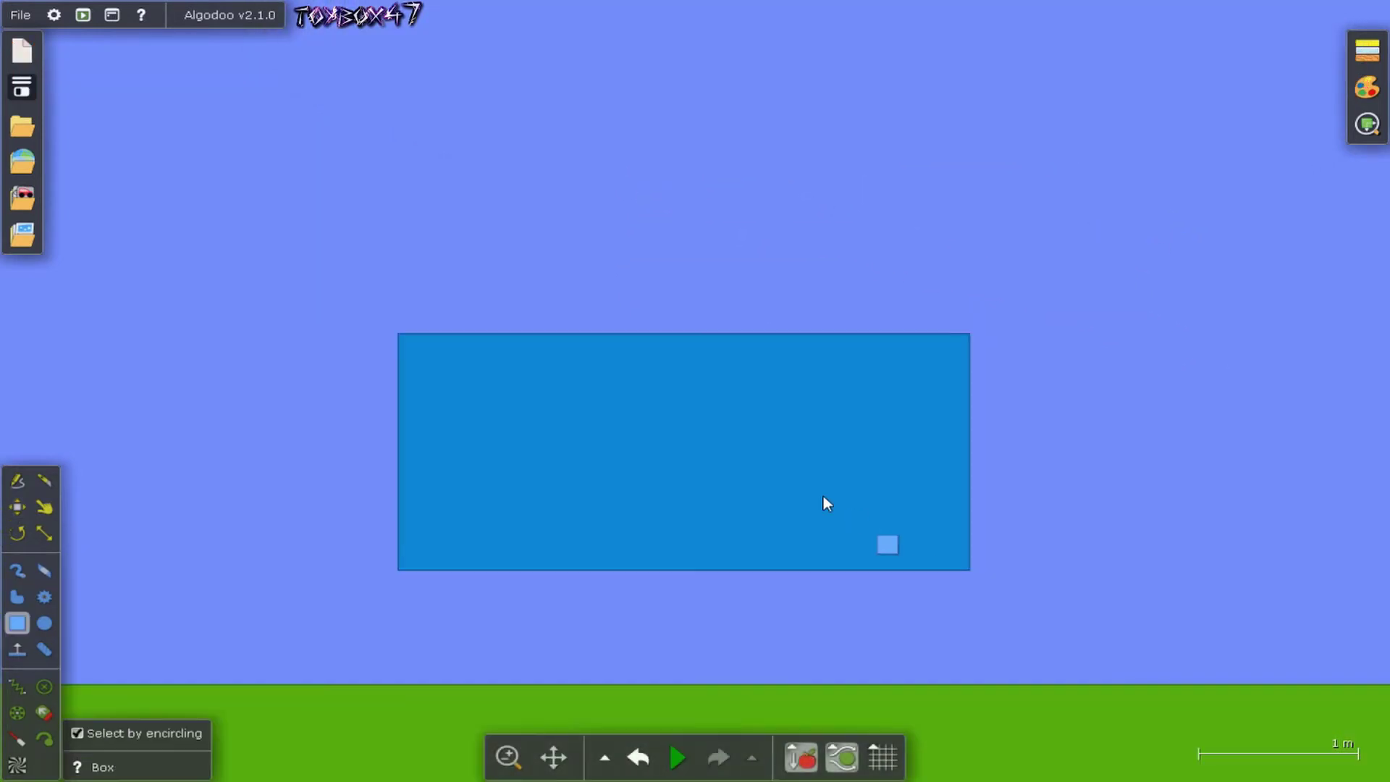
Add the text "Hello" to the large blue box
right_click(767, 477)
mouse_move(826, 568)
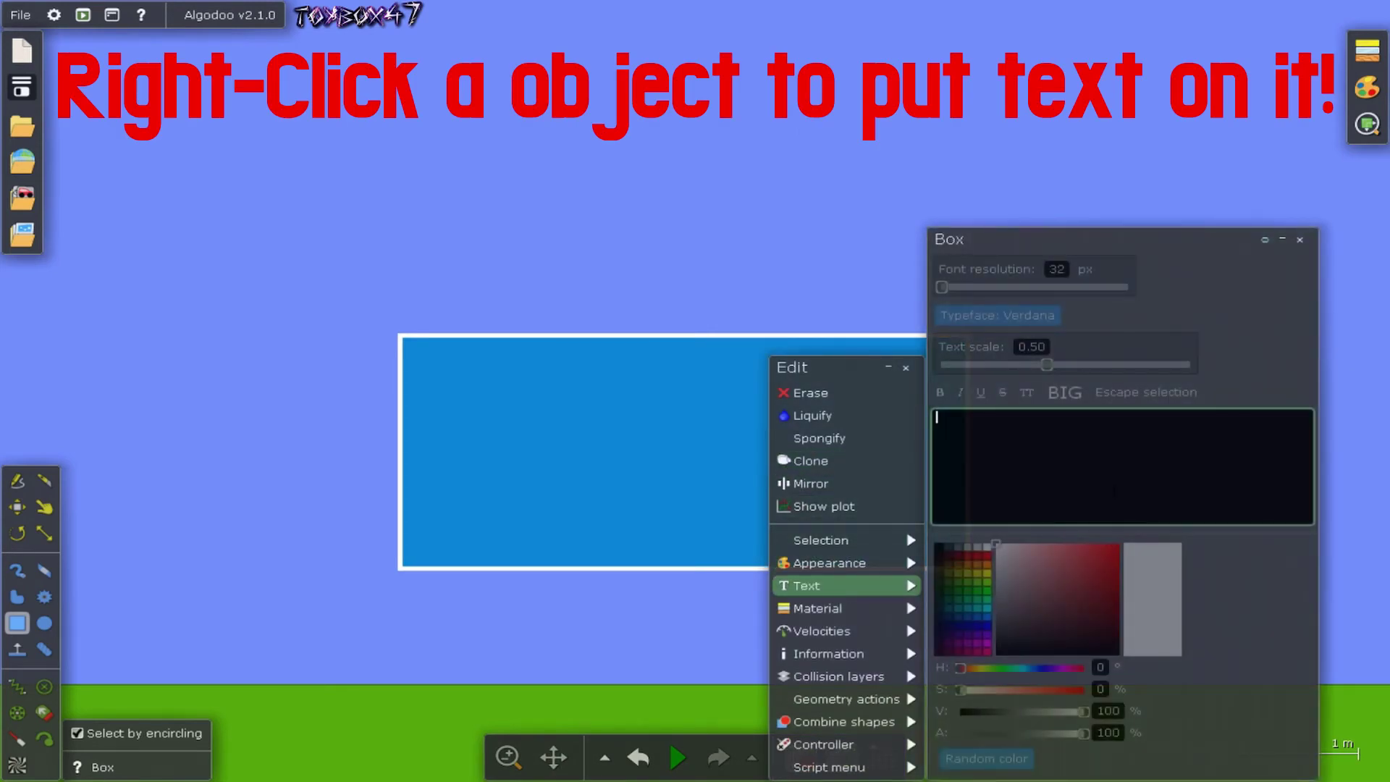
type("Hel")
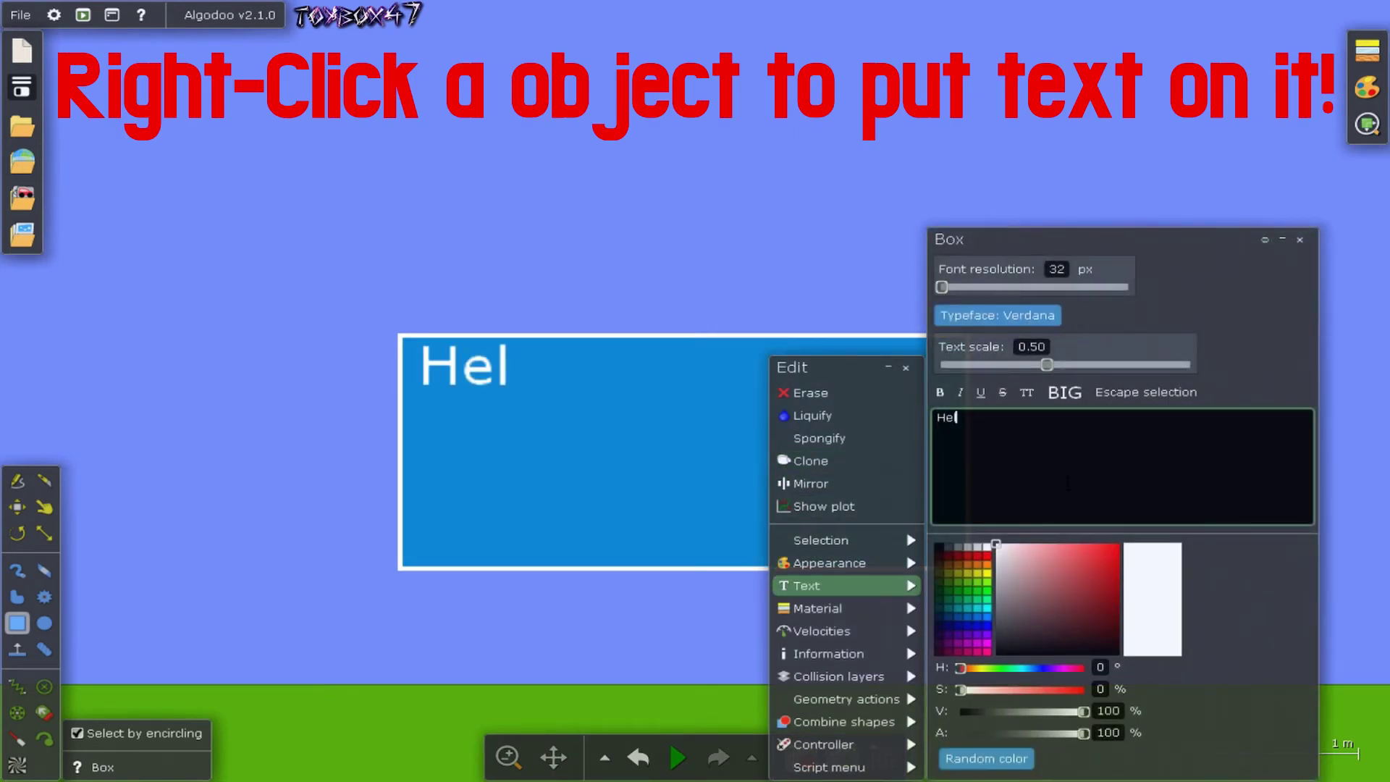
type("lo")
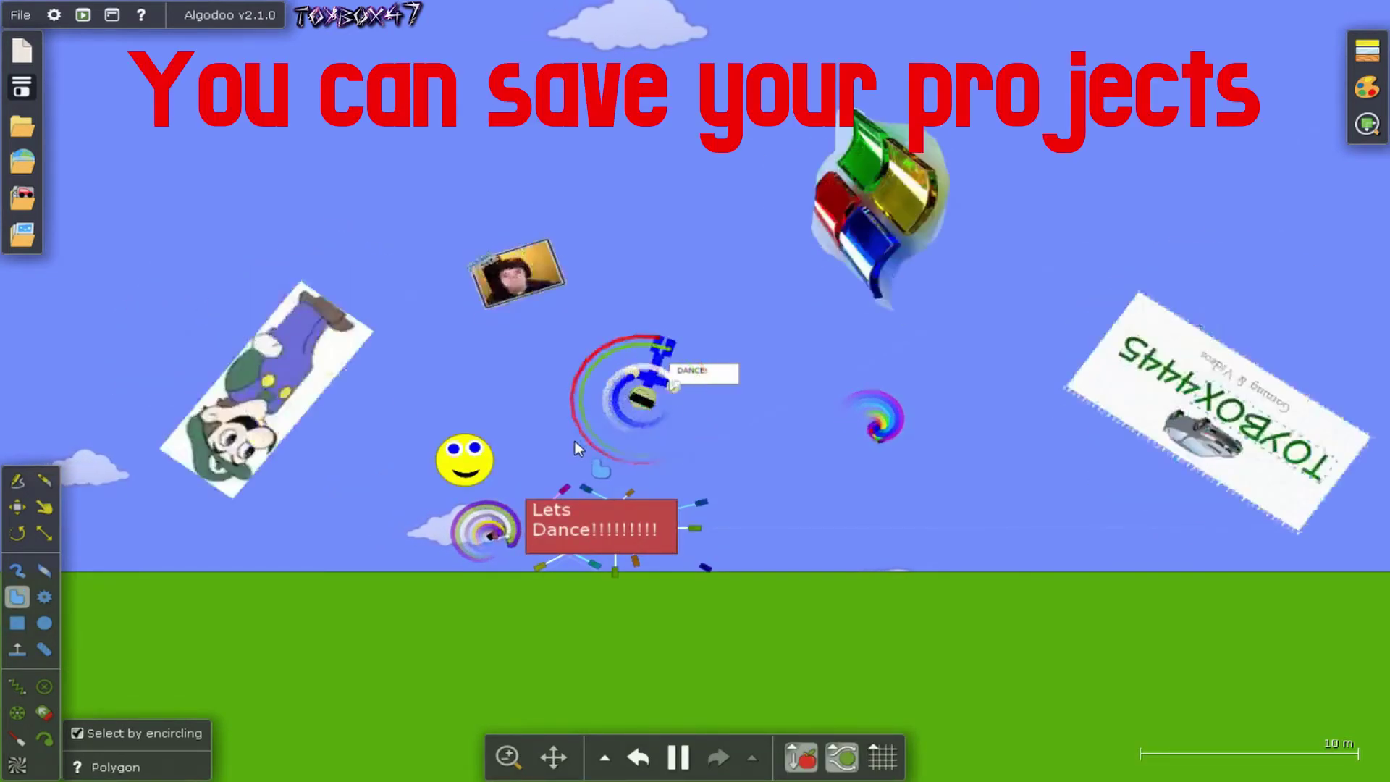
Pause the dancing scene and open its save and share details to review the description text
key("space")
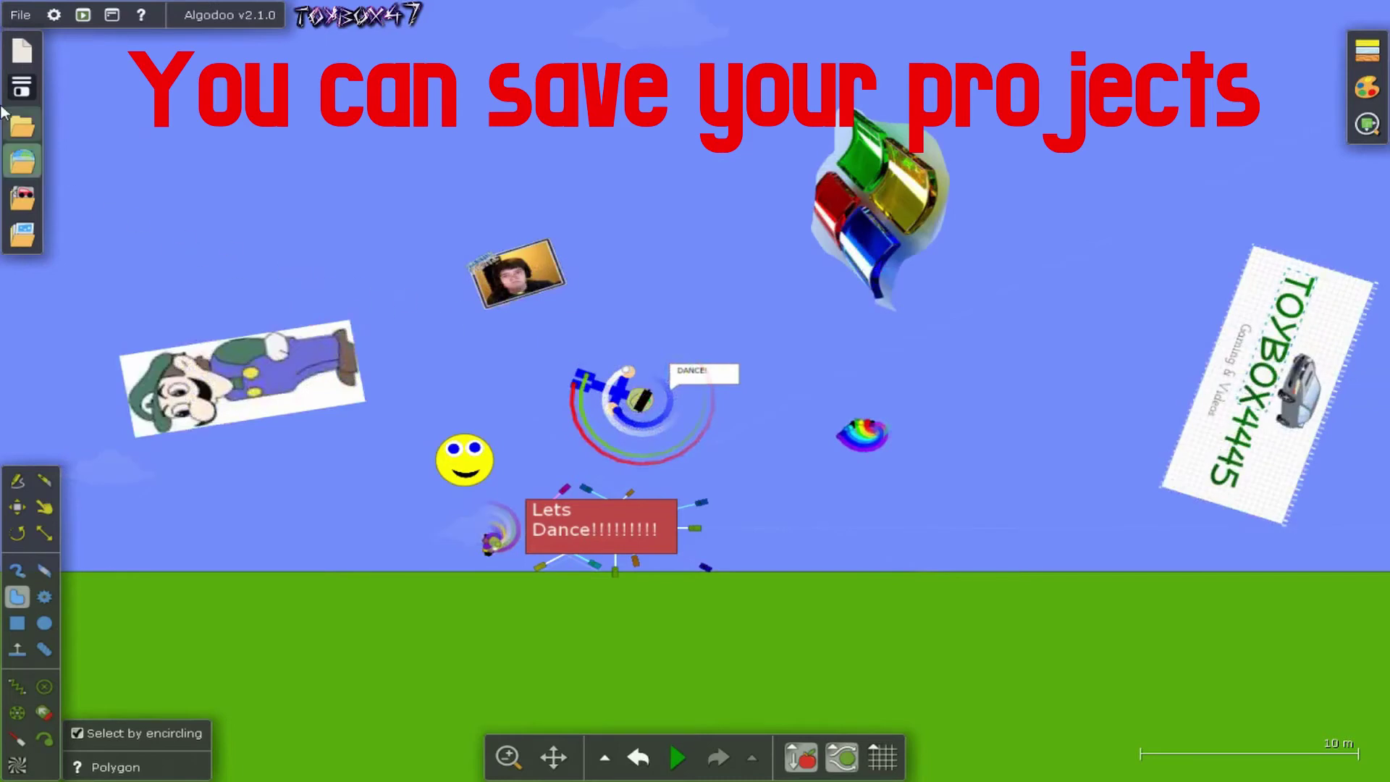
left_click(20, 88)
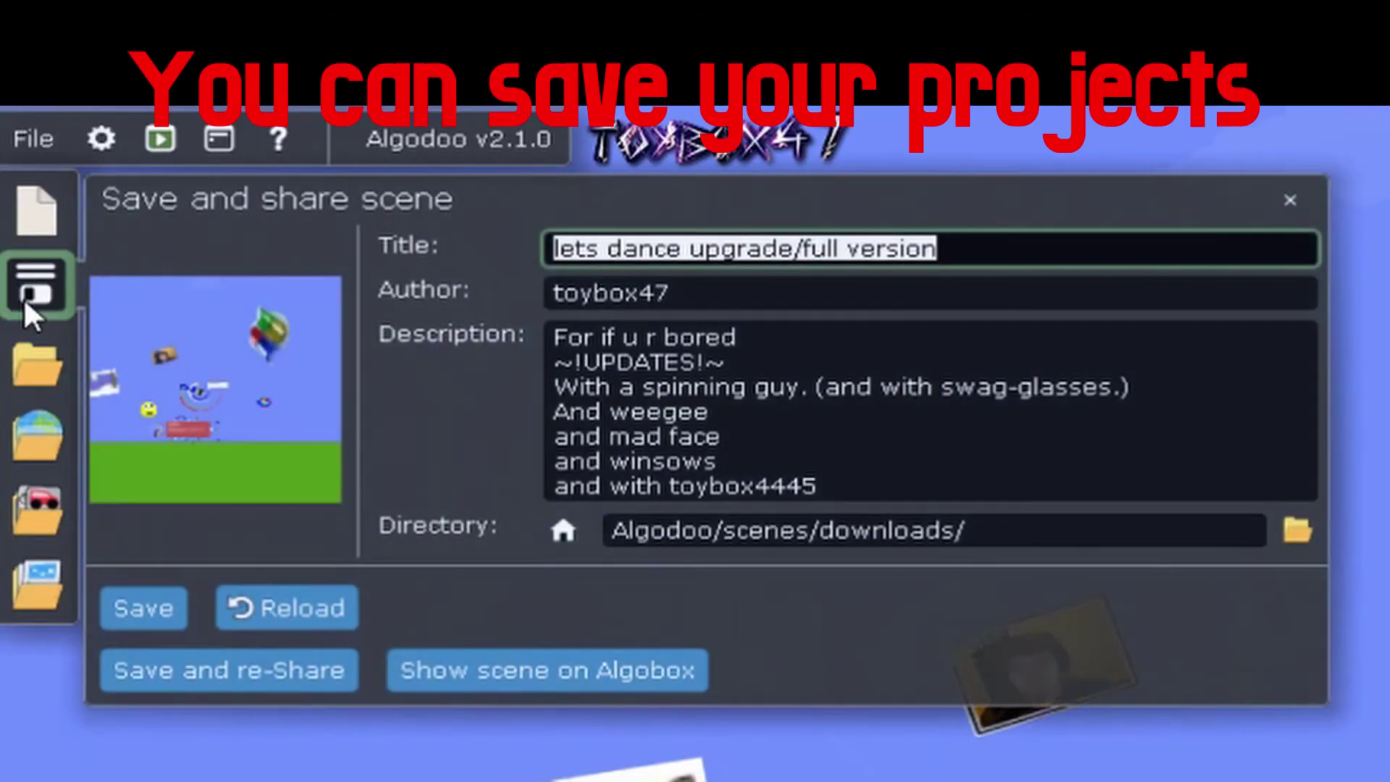
left_click(758, 338)
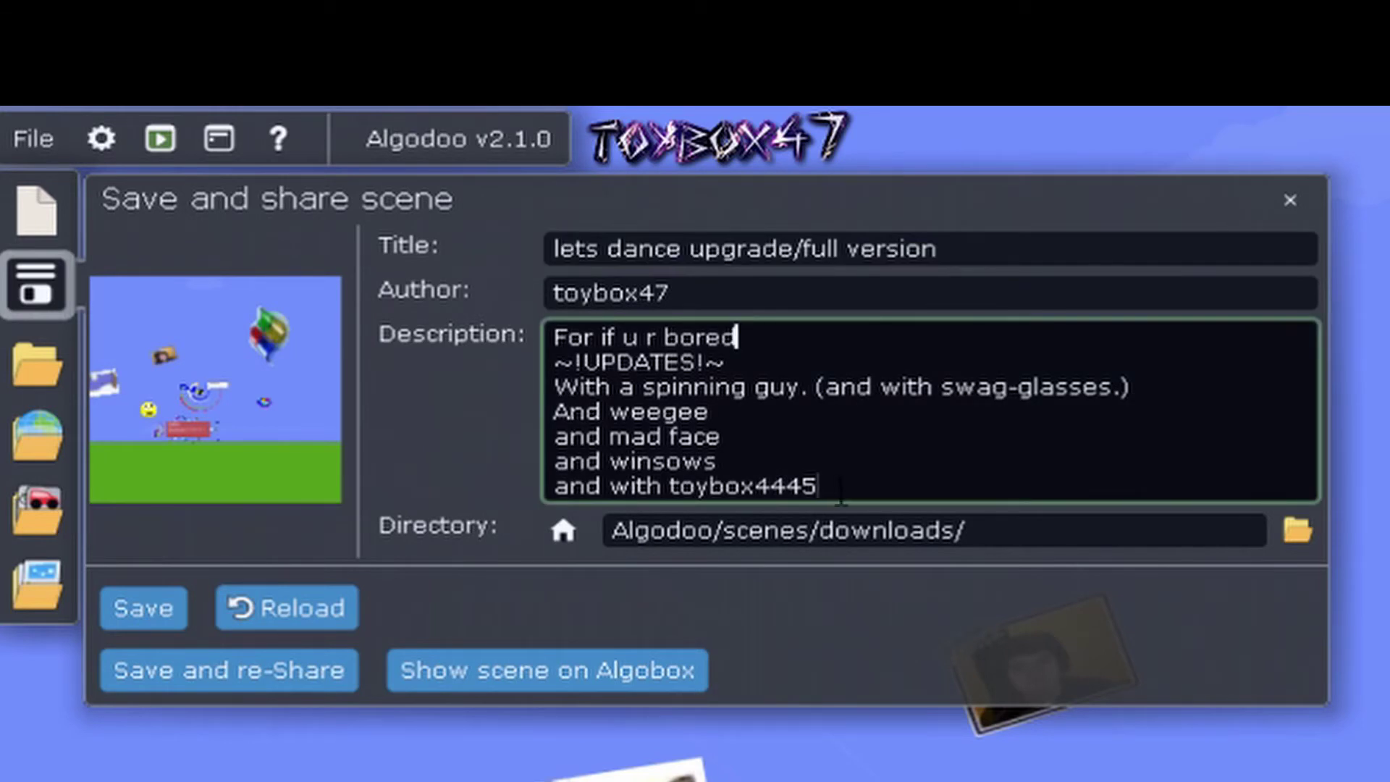
left_click_drag(709, 460, 646, 418)
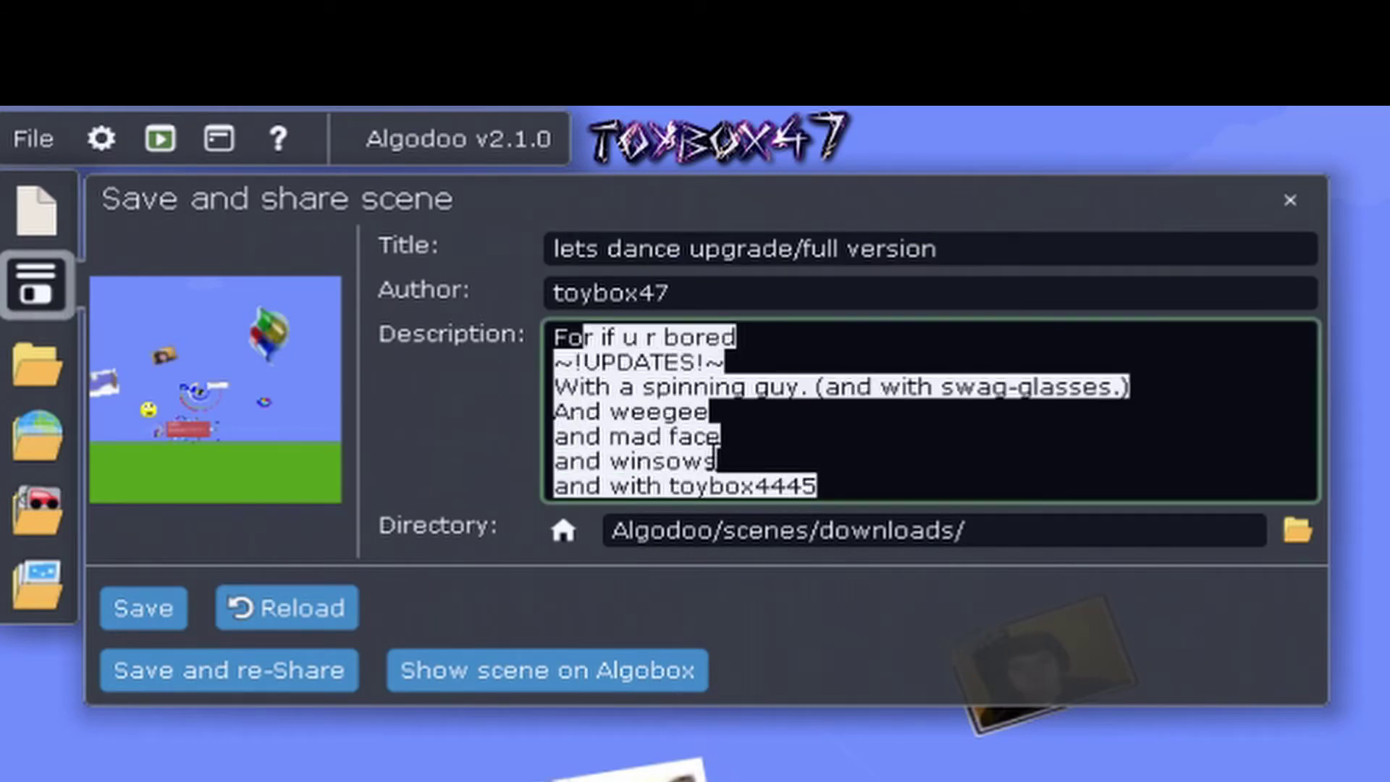
left_click(703, 460)
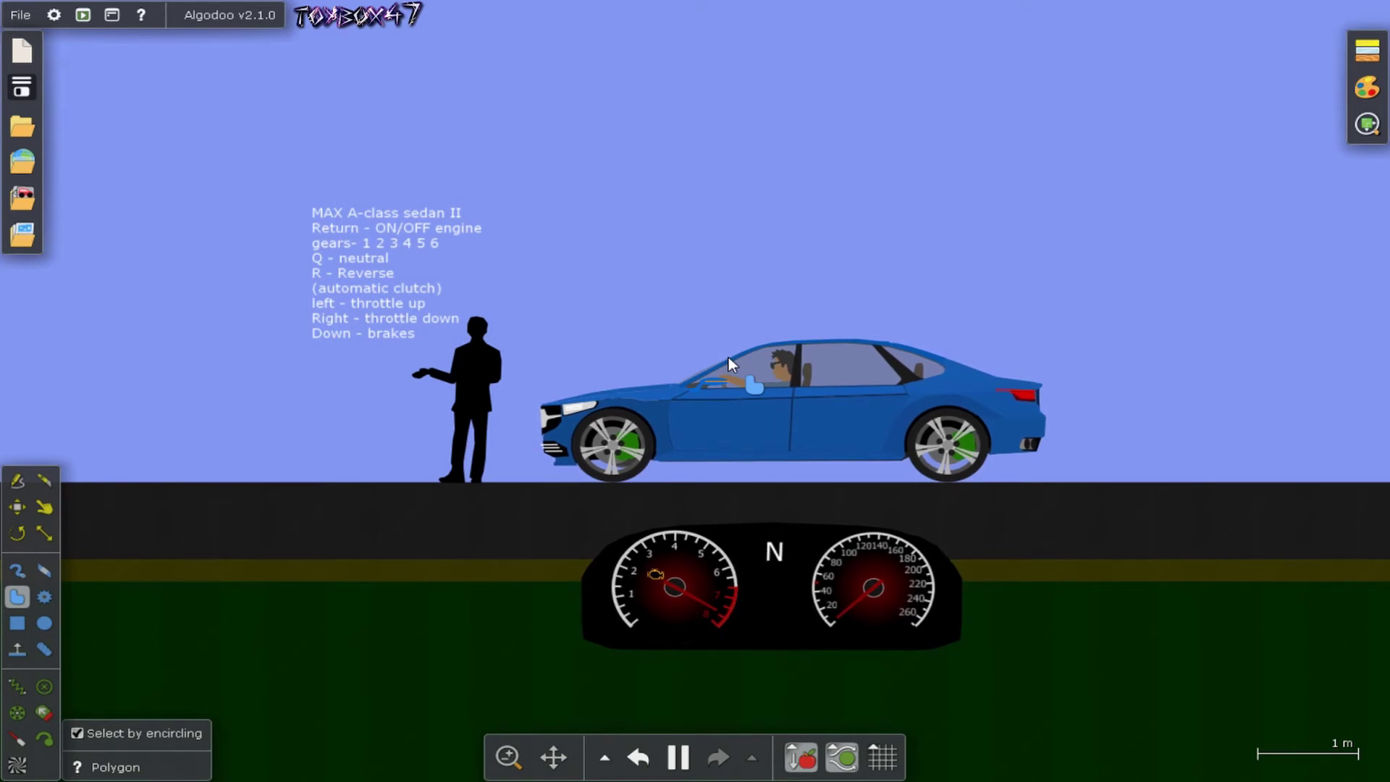
Shift the blue sedan into gear 2 and throttle up to test-drive it
key("2")
key("Left")
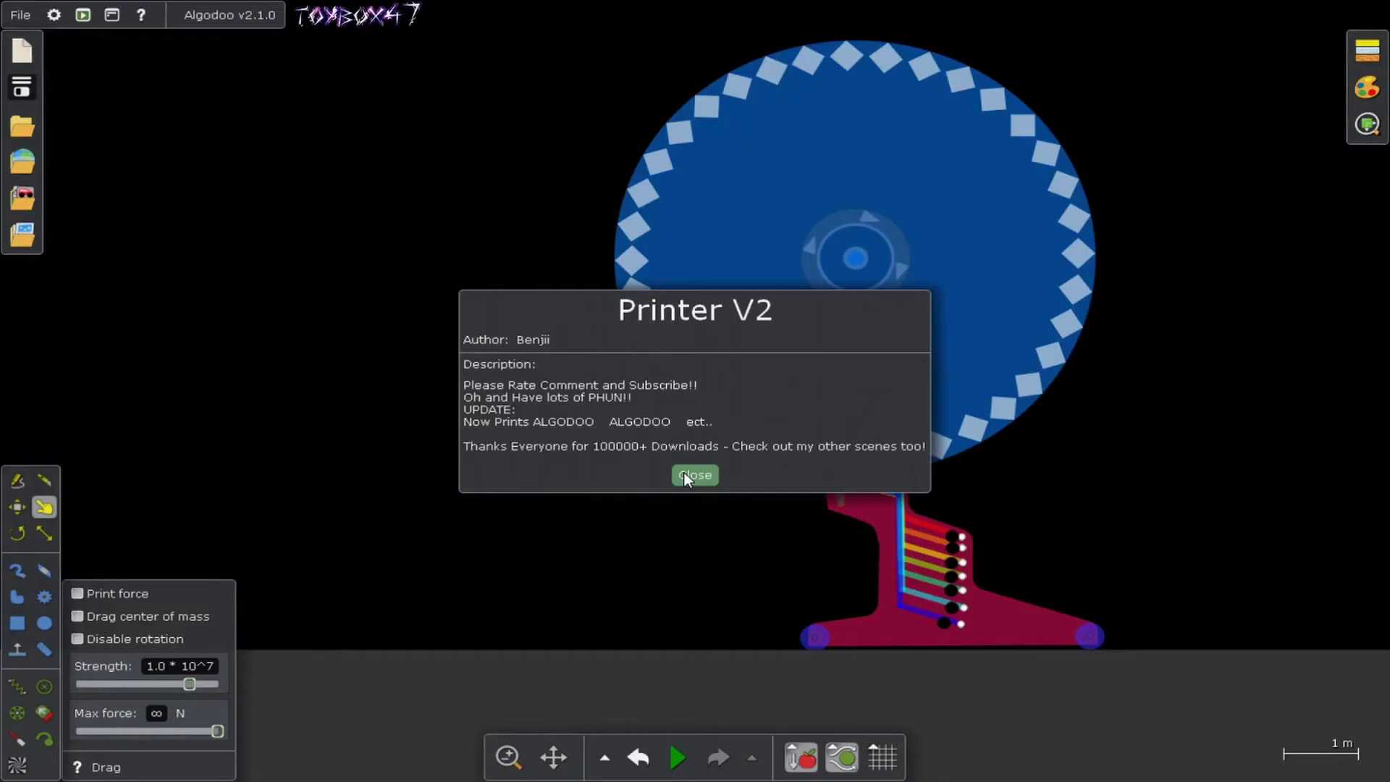
Dismiss the Printer V2 scene description and run the simulation so the wheel-driven printer prints its lettering
left_click(685, 476)
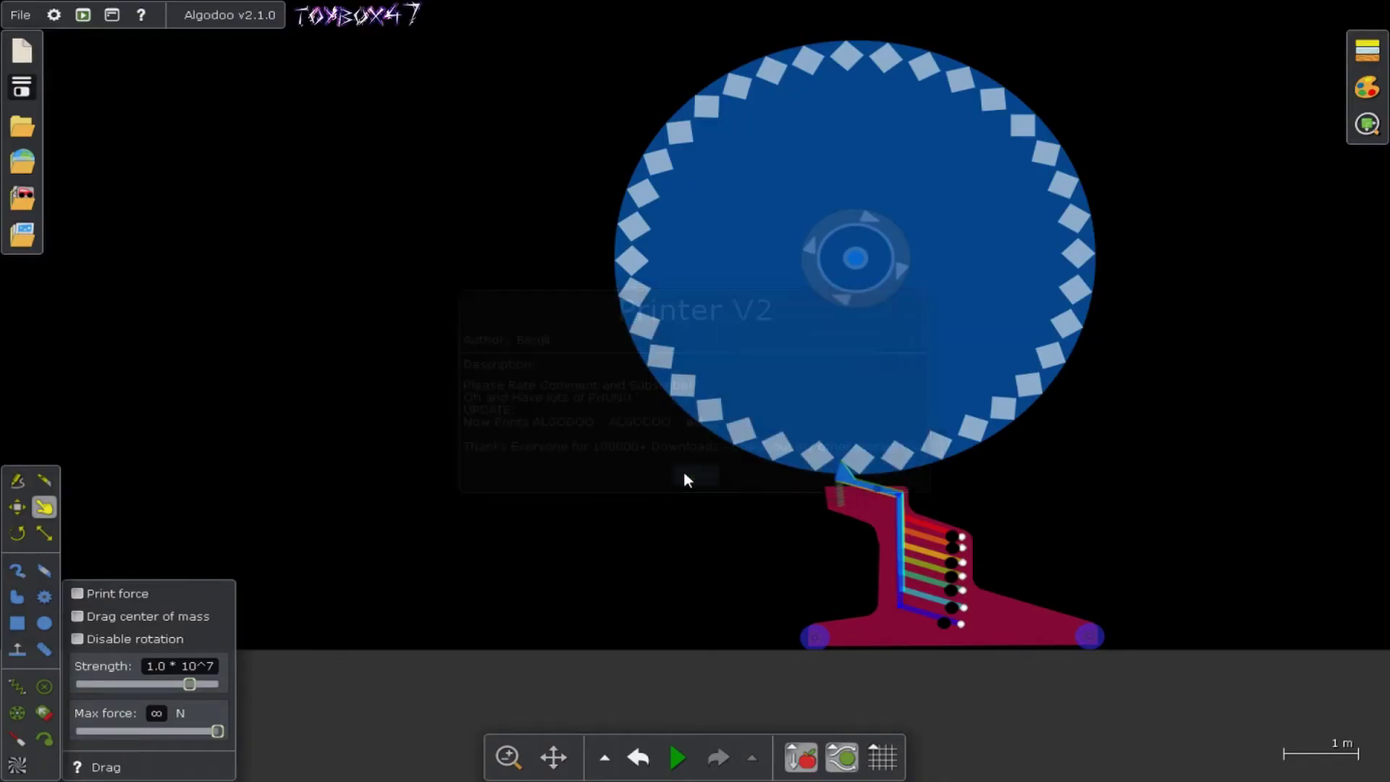
key("space")
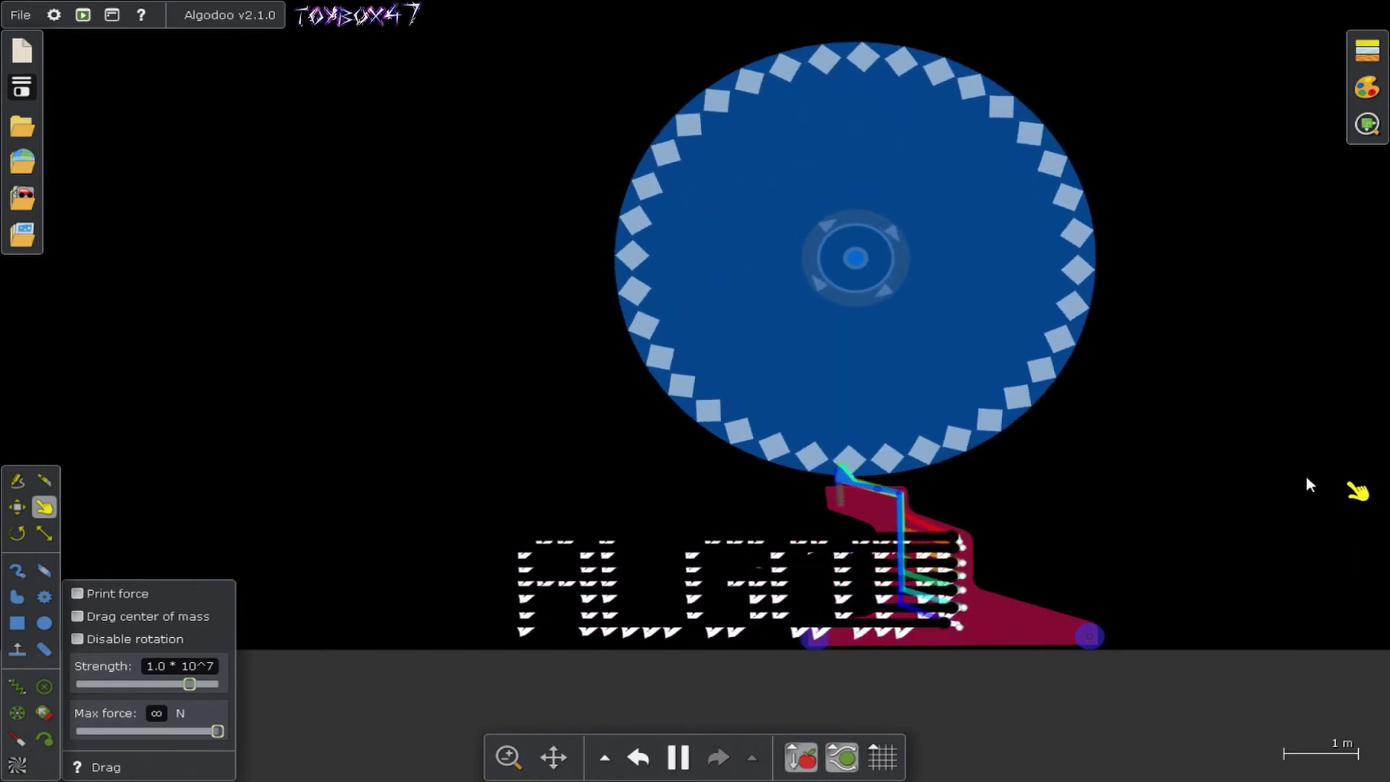
left_click_drag(1254, 509, 1389, 426)
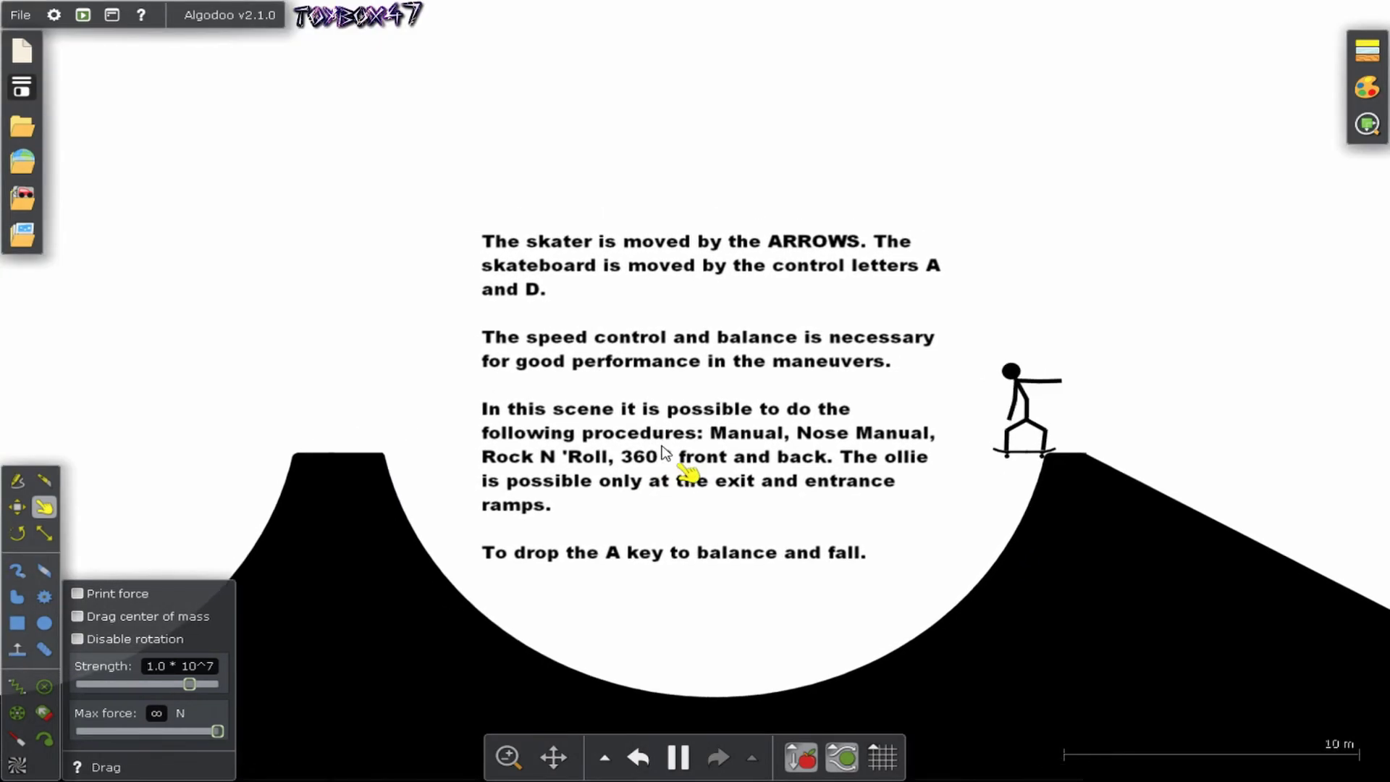
Ride the stick-figure skateboarder down into the half-pipe and launch off the ramps
key("a")
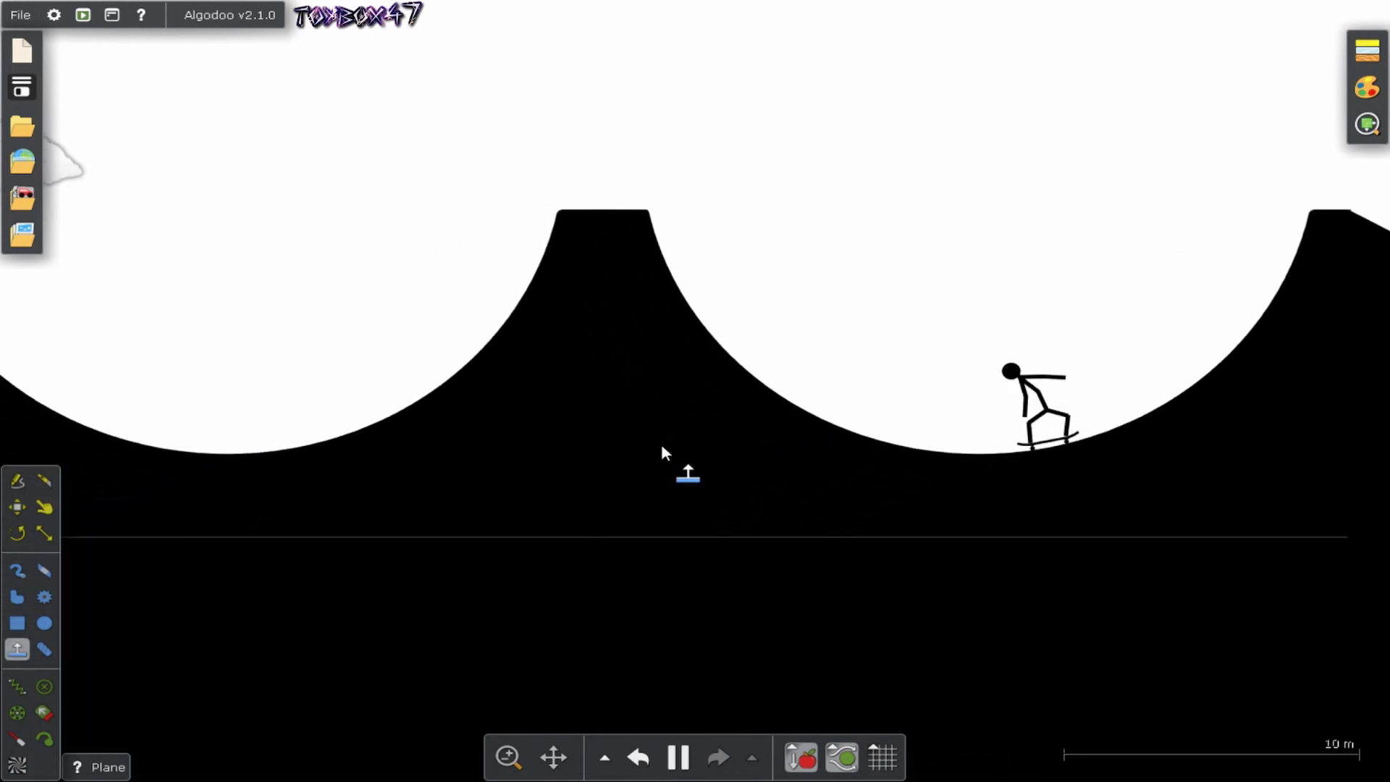
key("g")
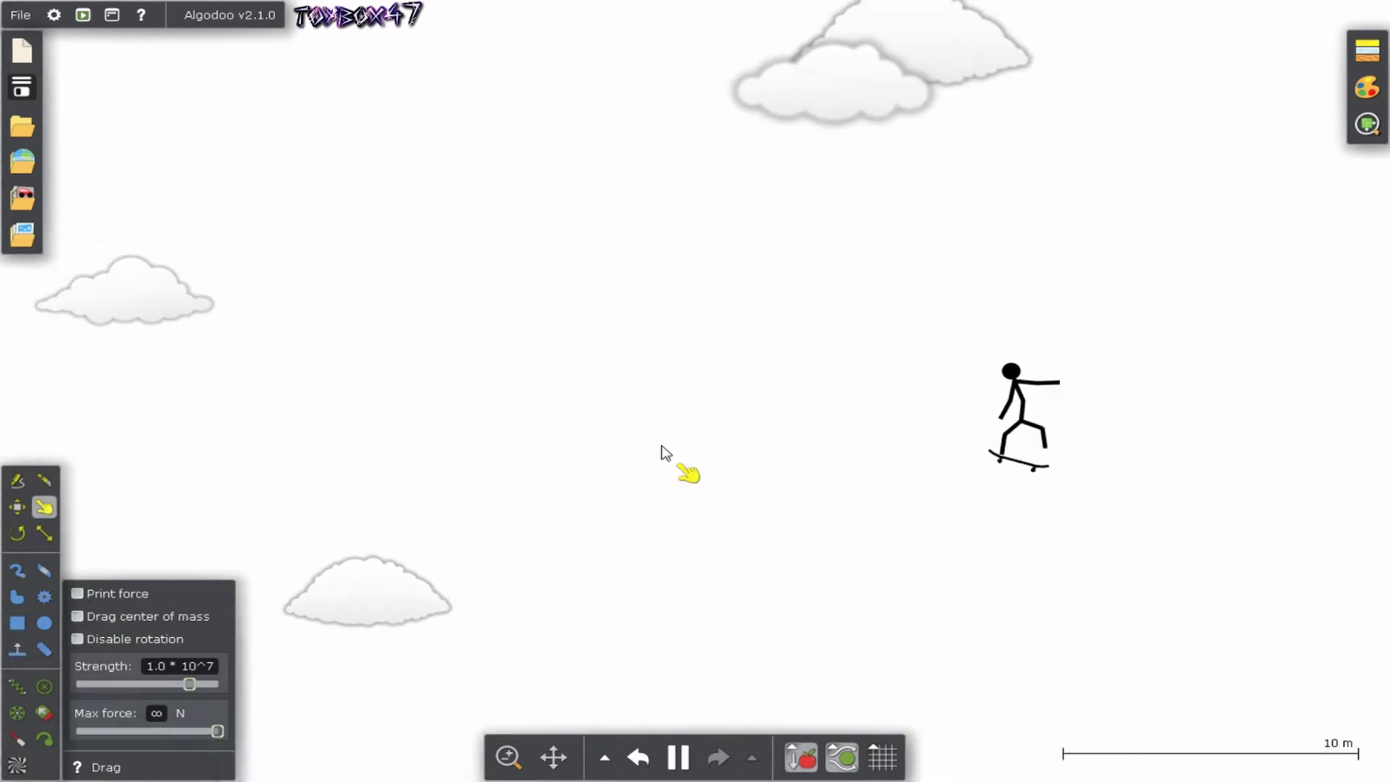
key("n")
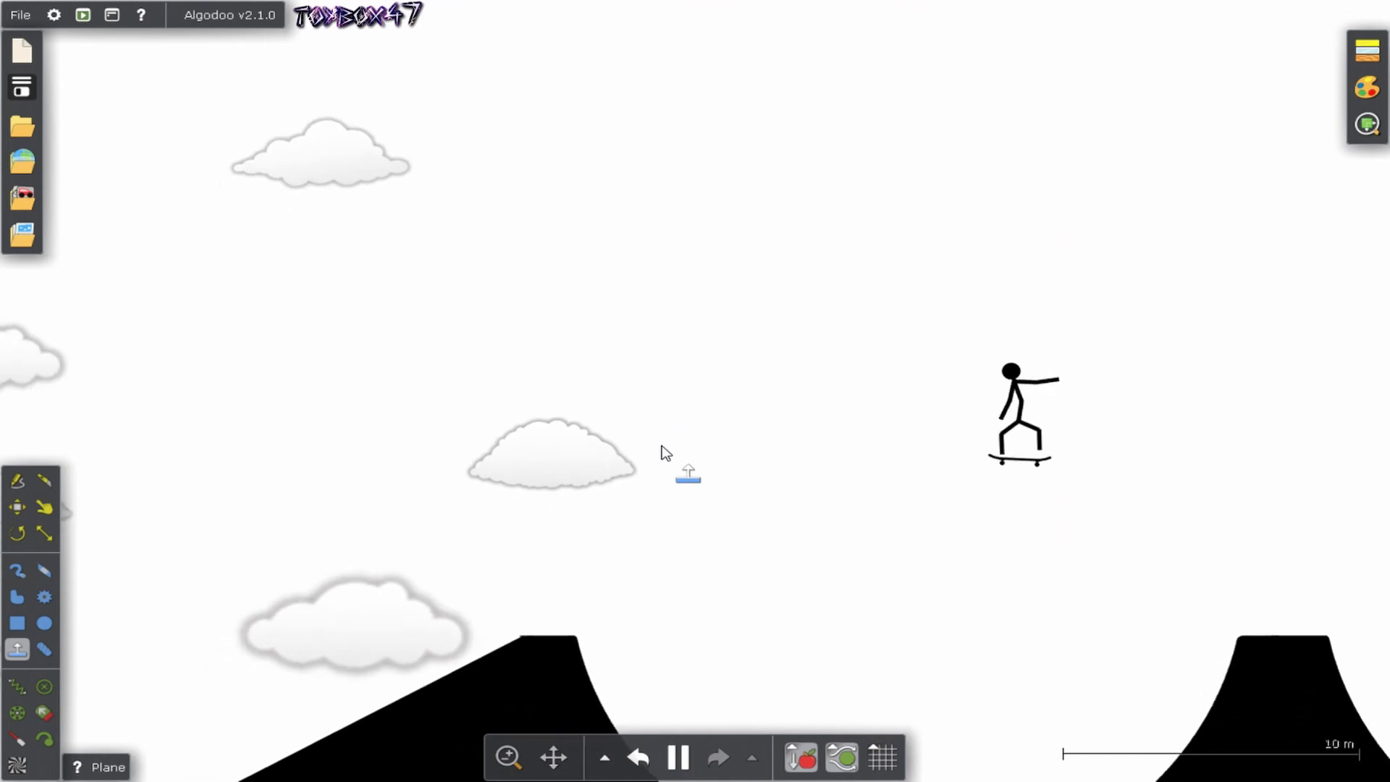